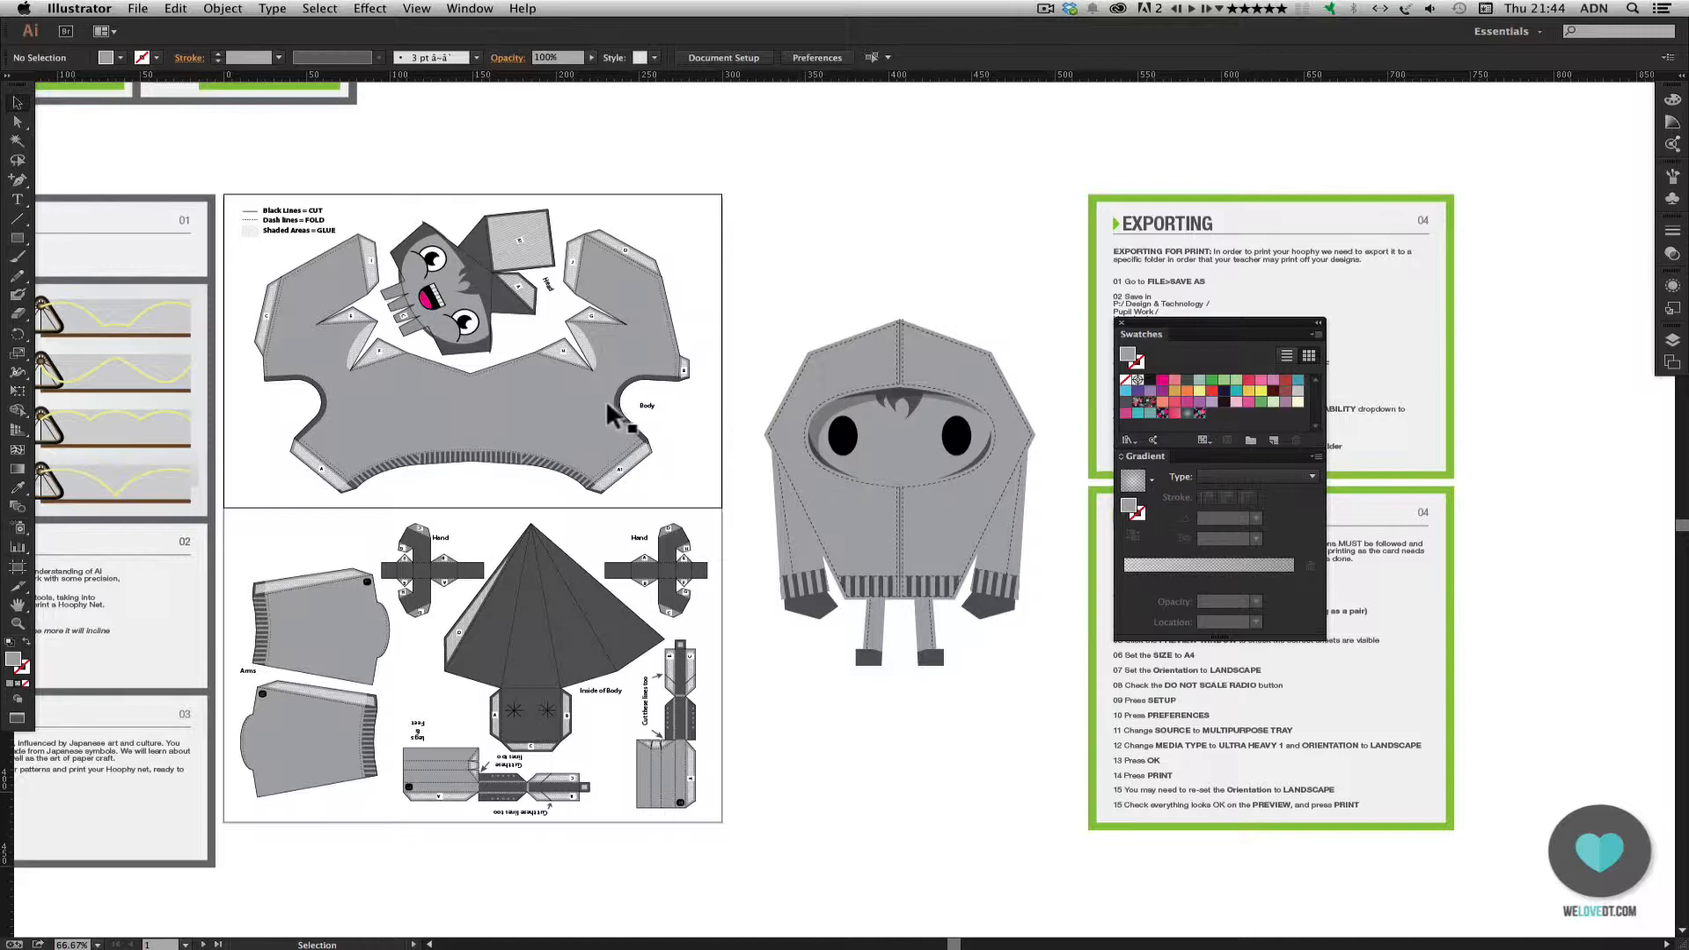
click(572, 418)
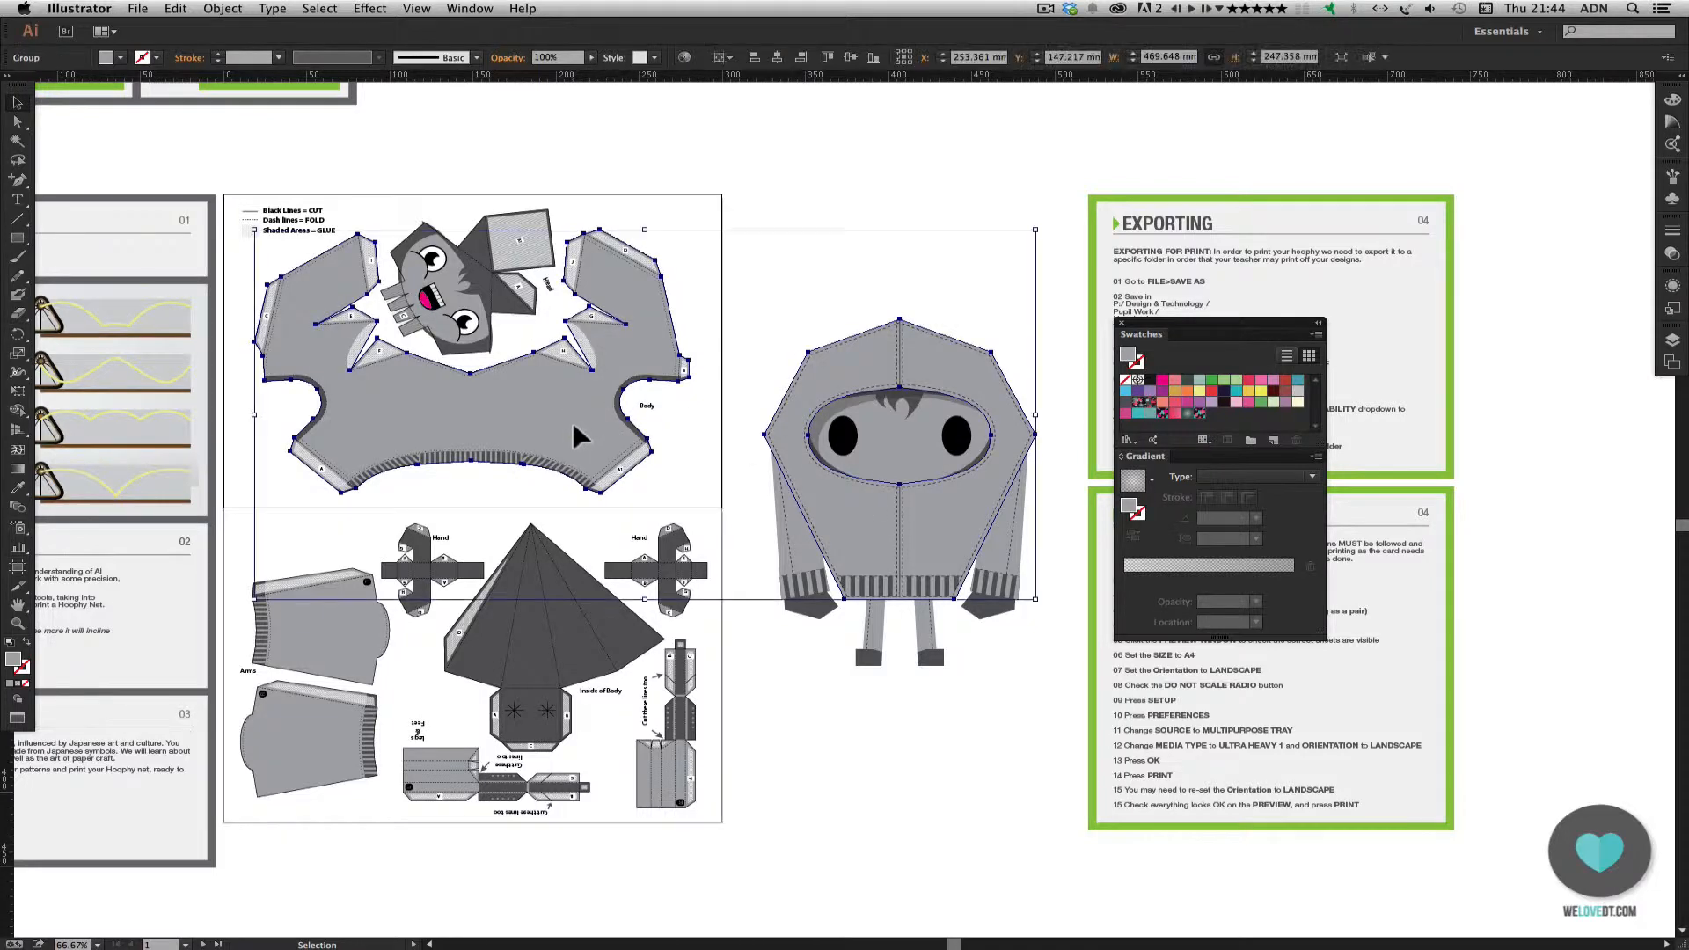
click(877, 763)
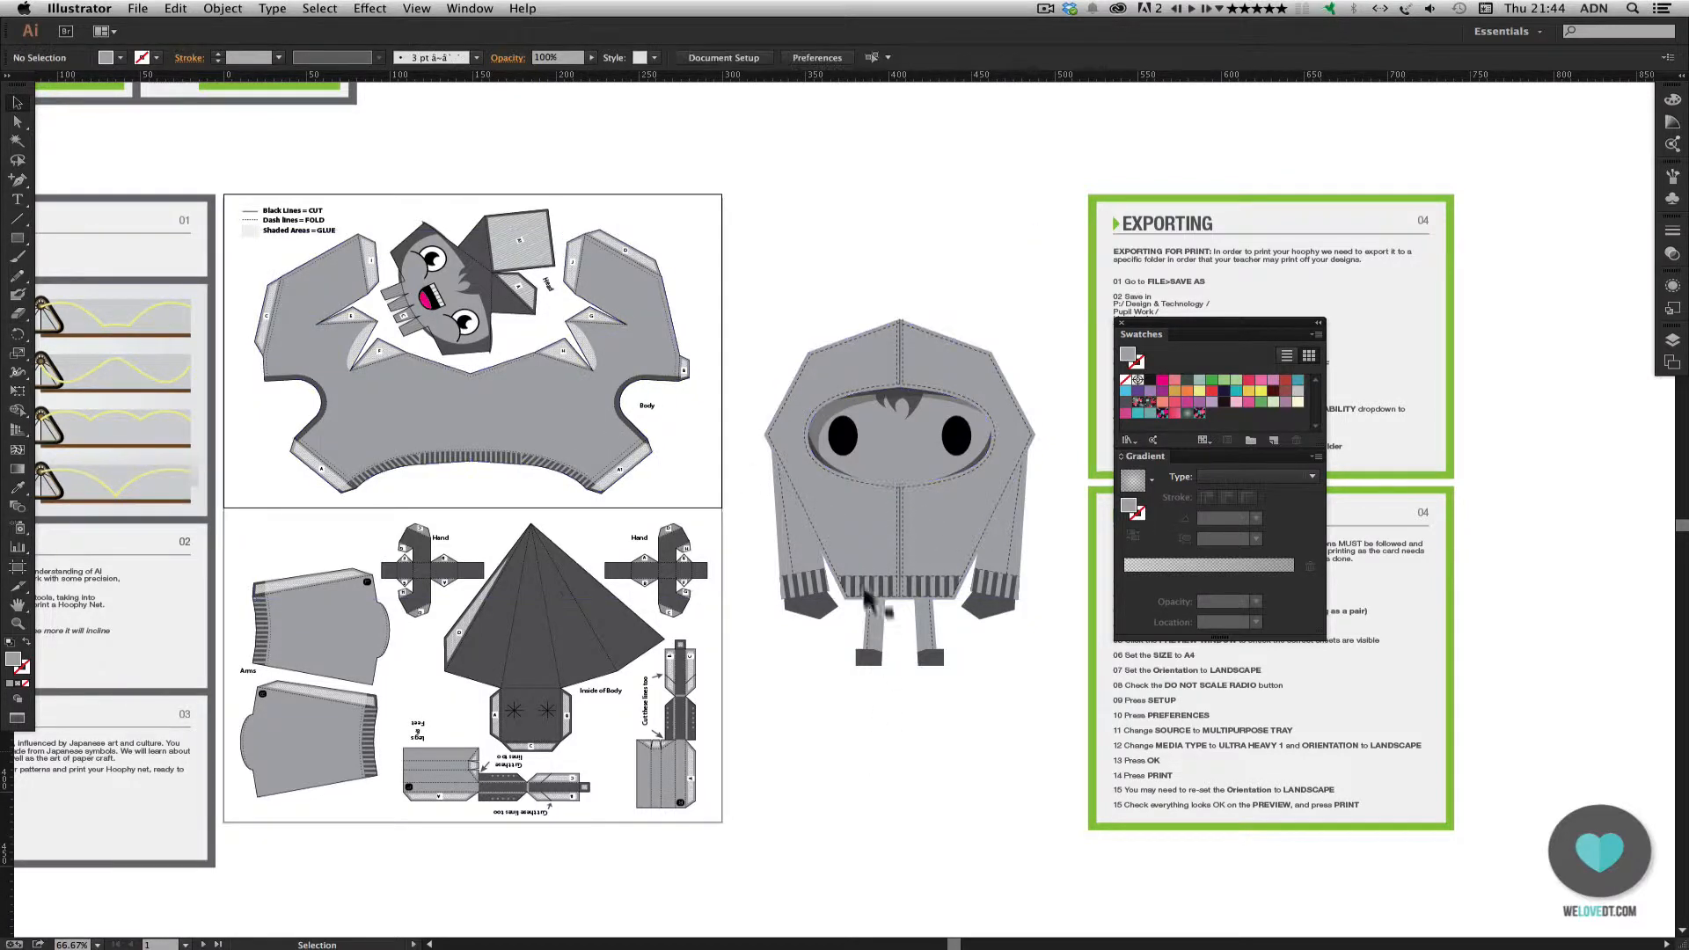
click(852, 517)
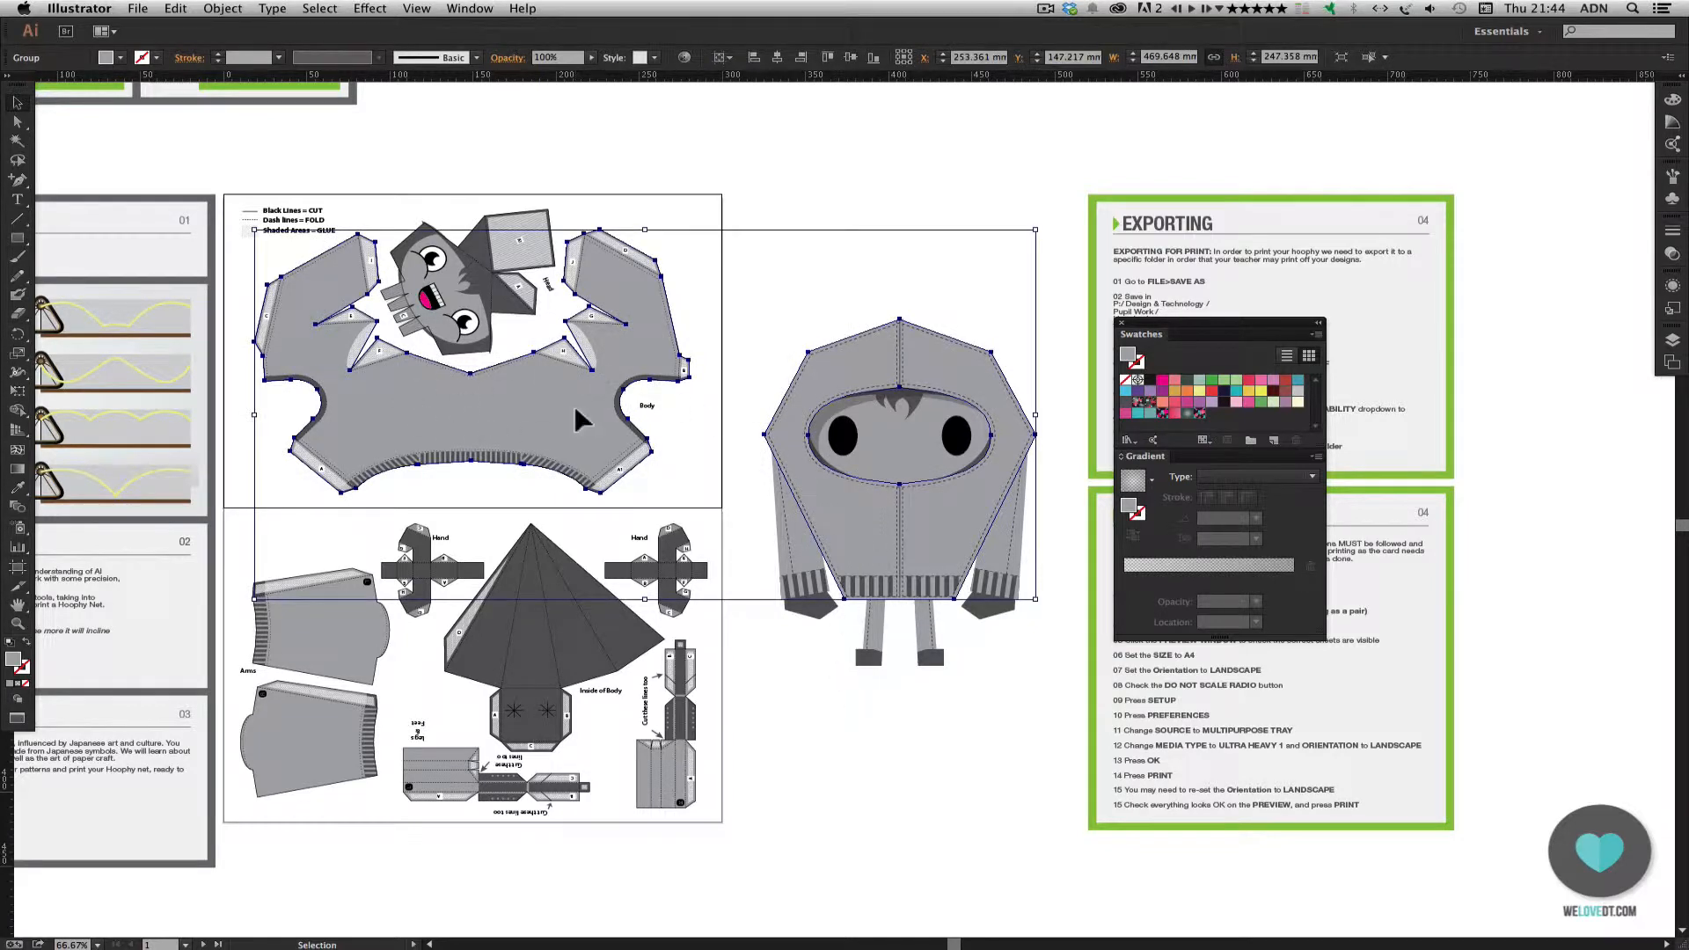
click(926, 748)
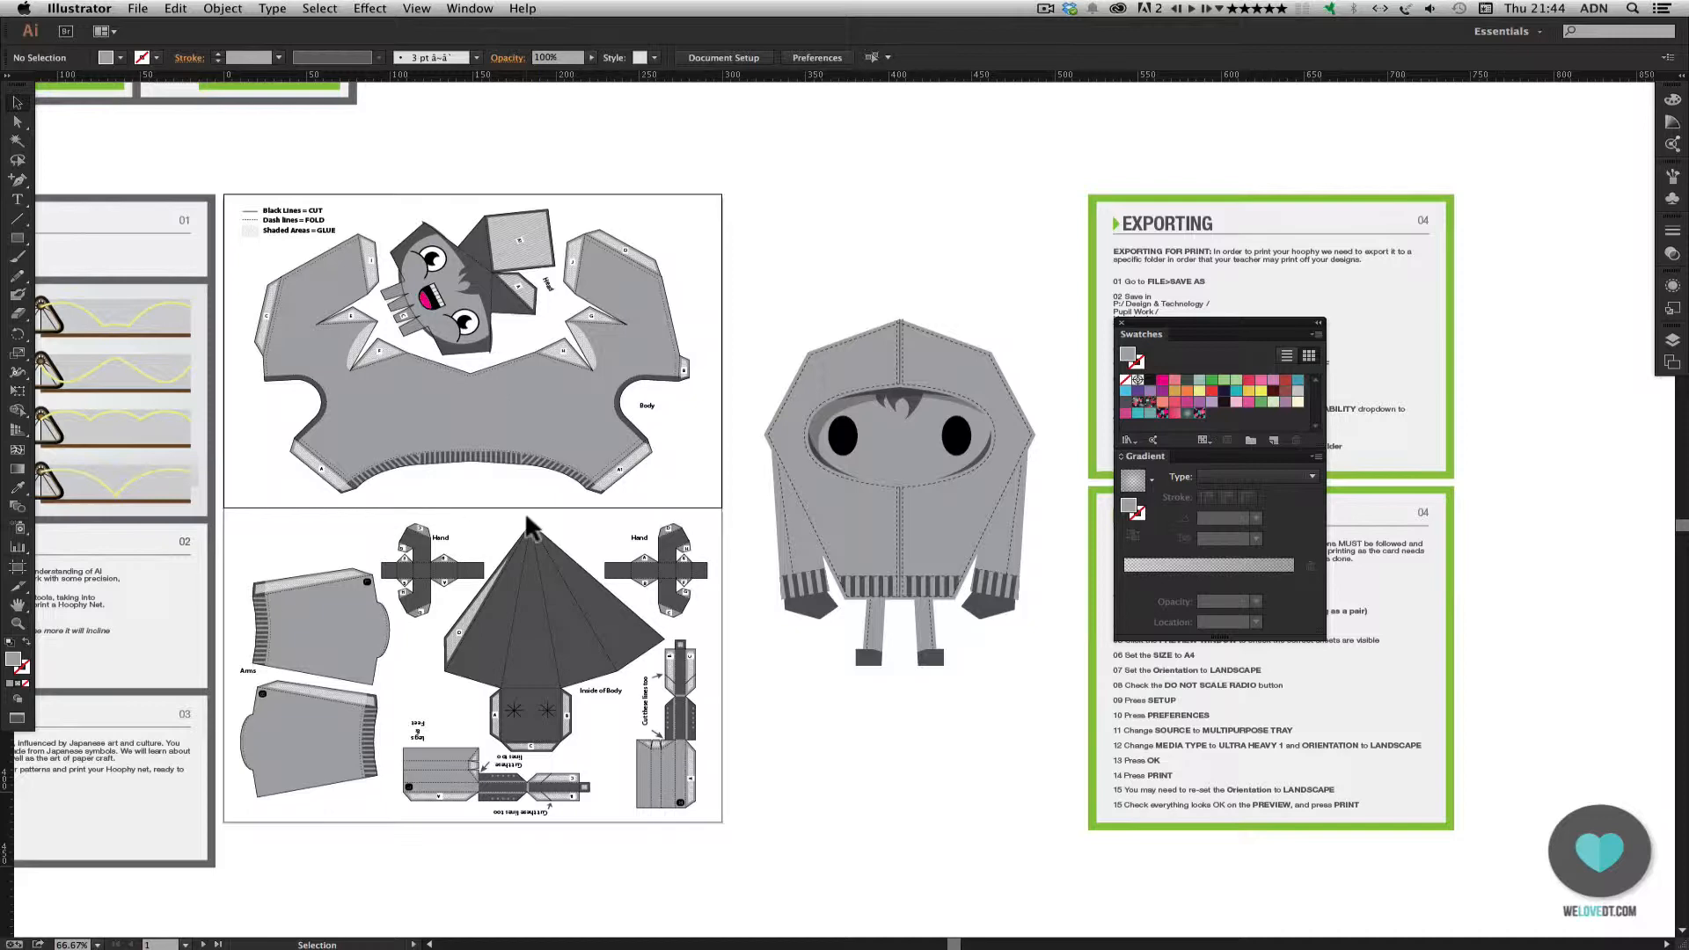
Fill the body of the hooded character and its net with the New Pattern 3 lantern swatch
click(850, 511)
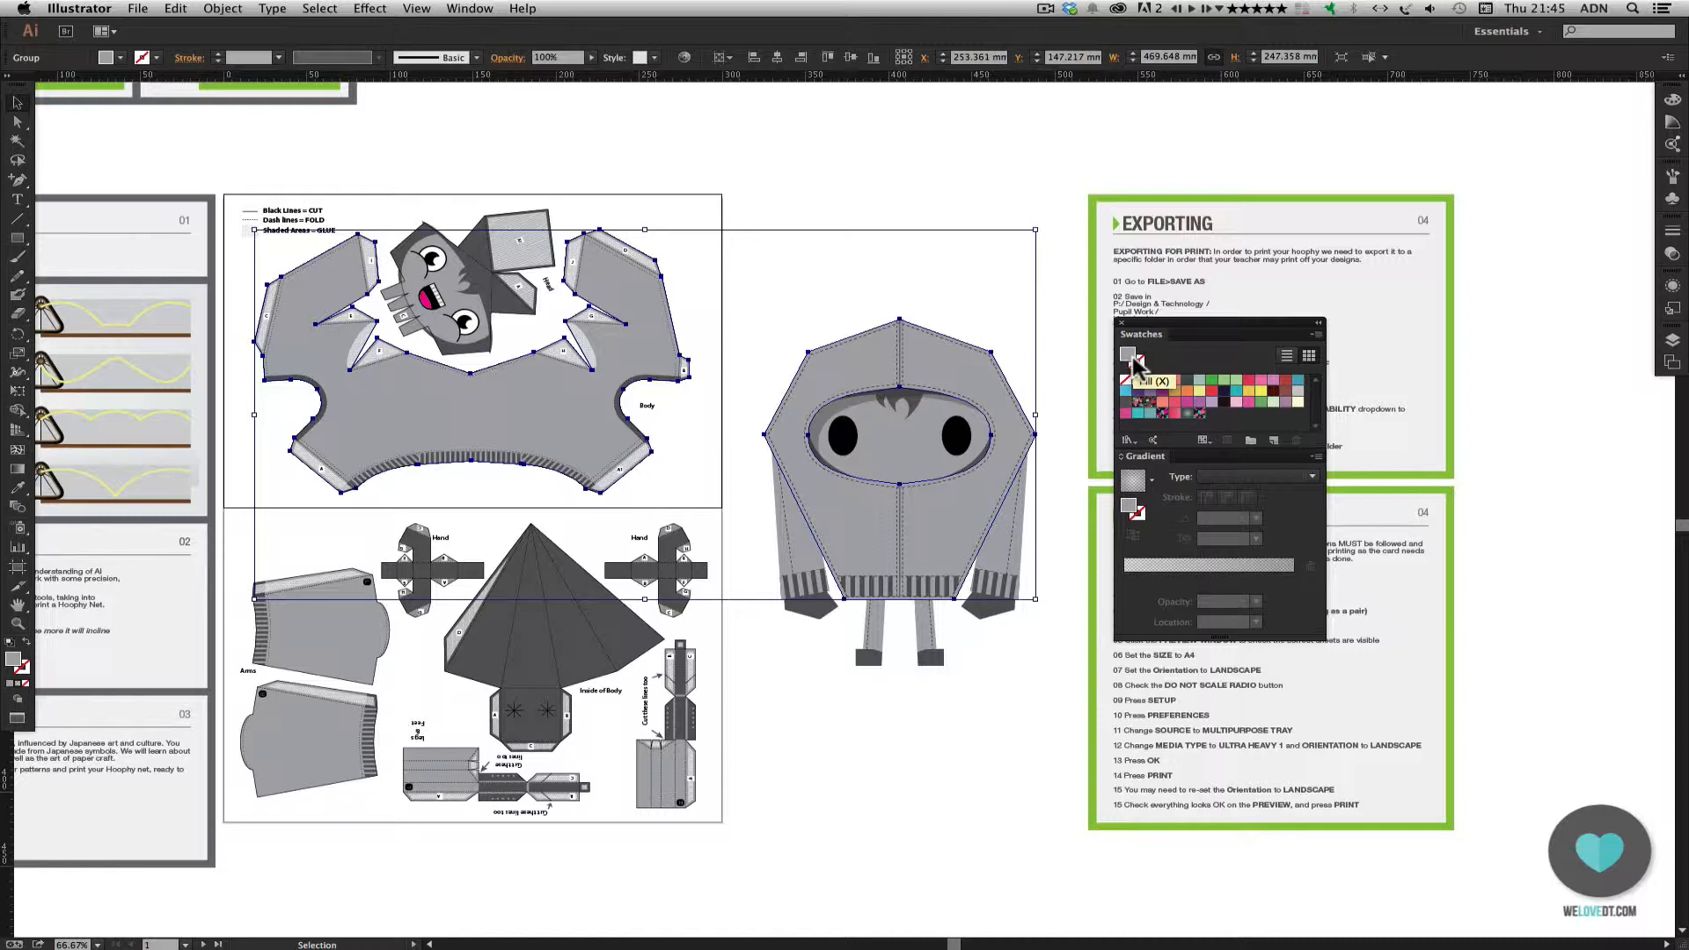
click(1200, 414)
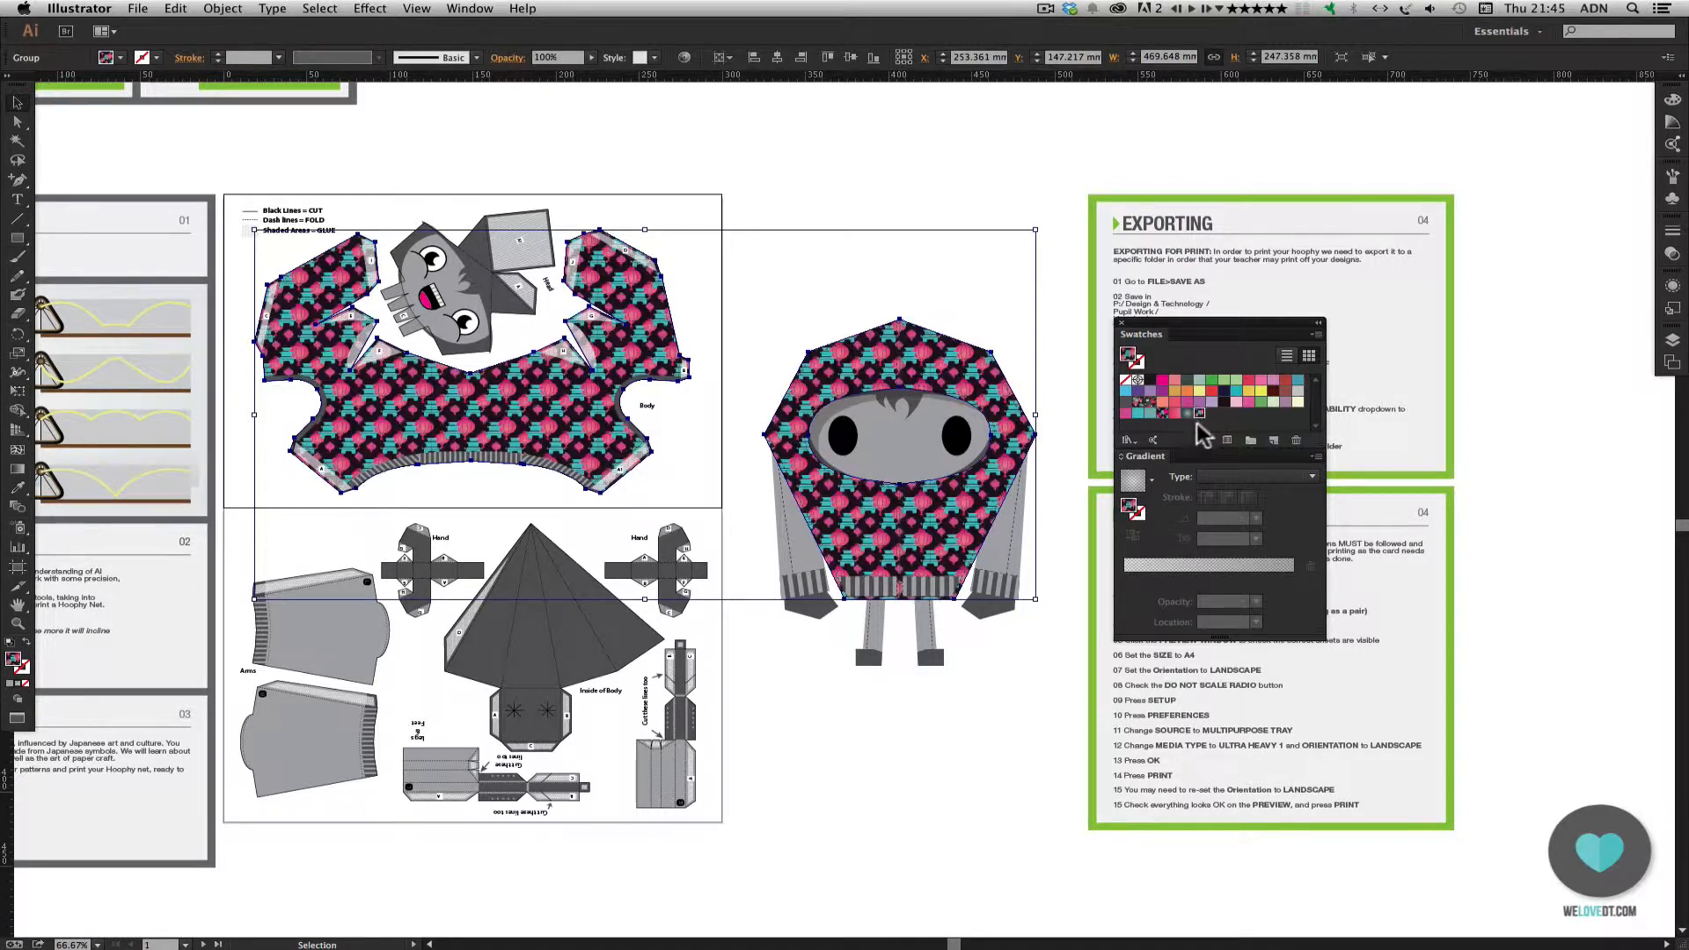
click(899, 758)
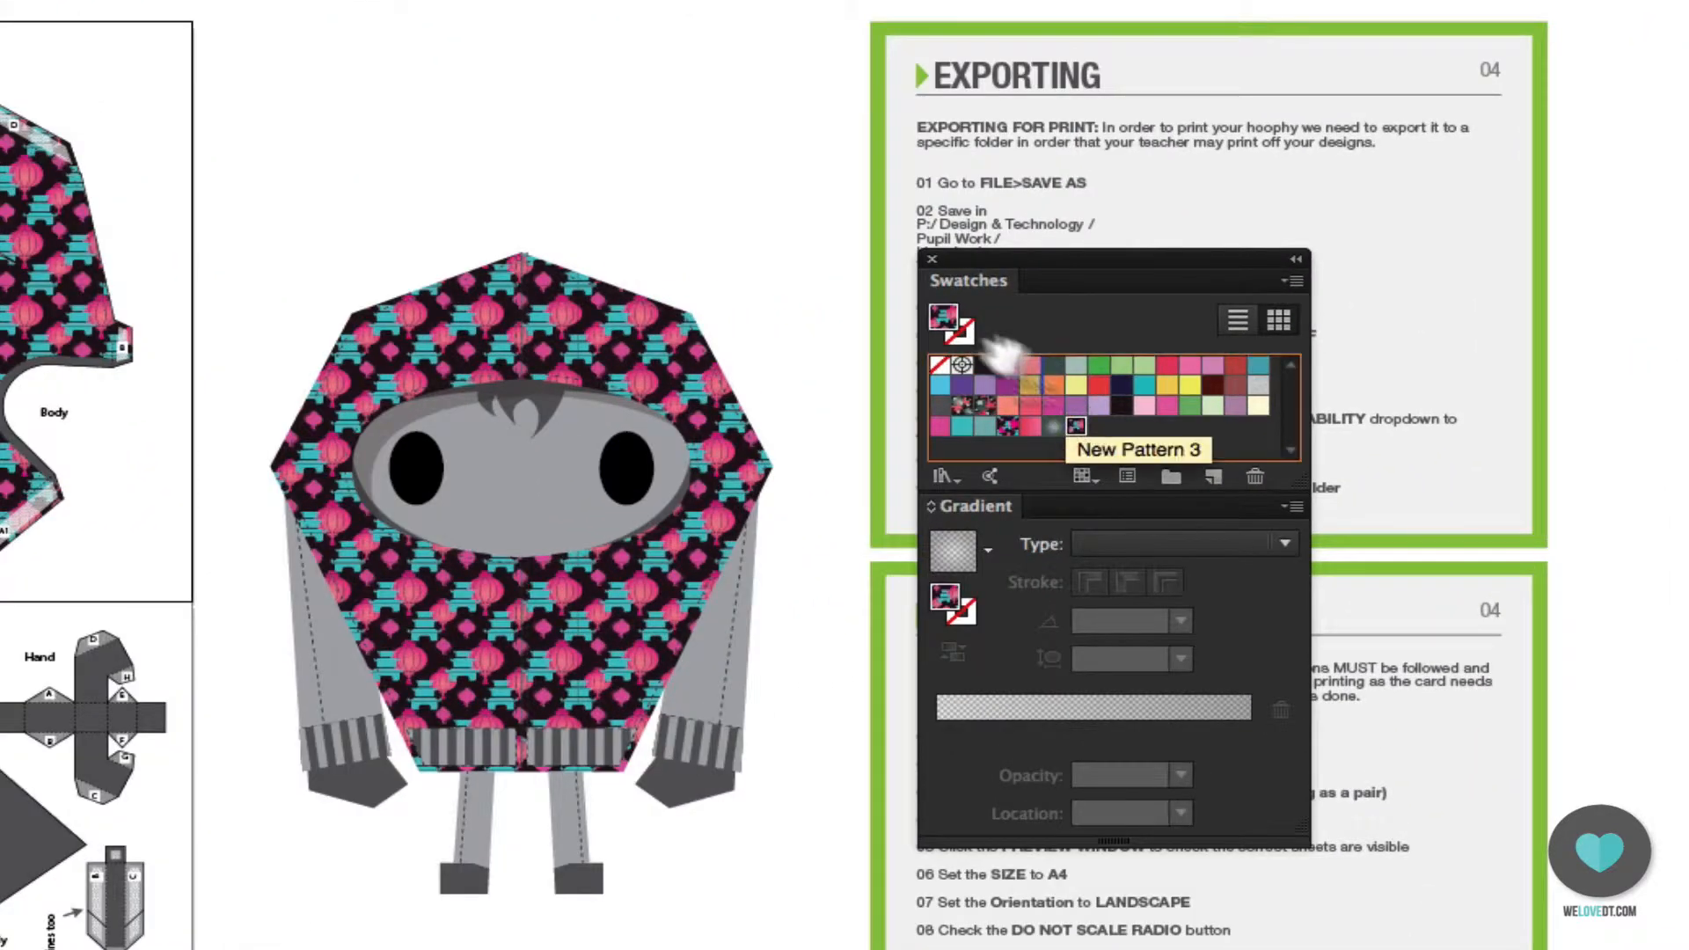
Place the lantern pattern's artwork on the blank area above the character, enlarge it about one and a half times, and save it as a new swatch
drag(1003, 356, 336, 83)
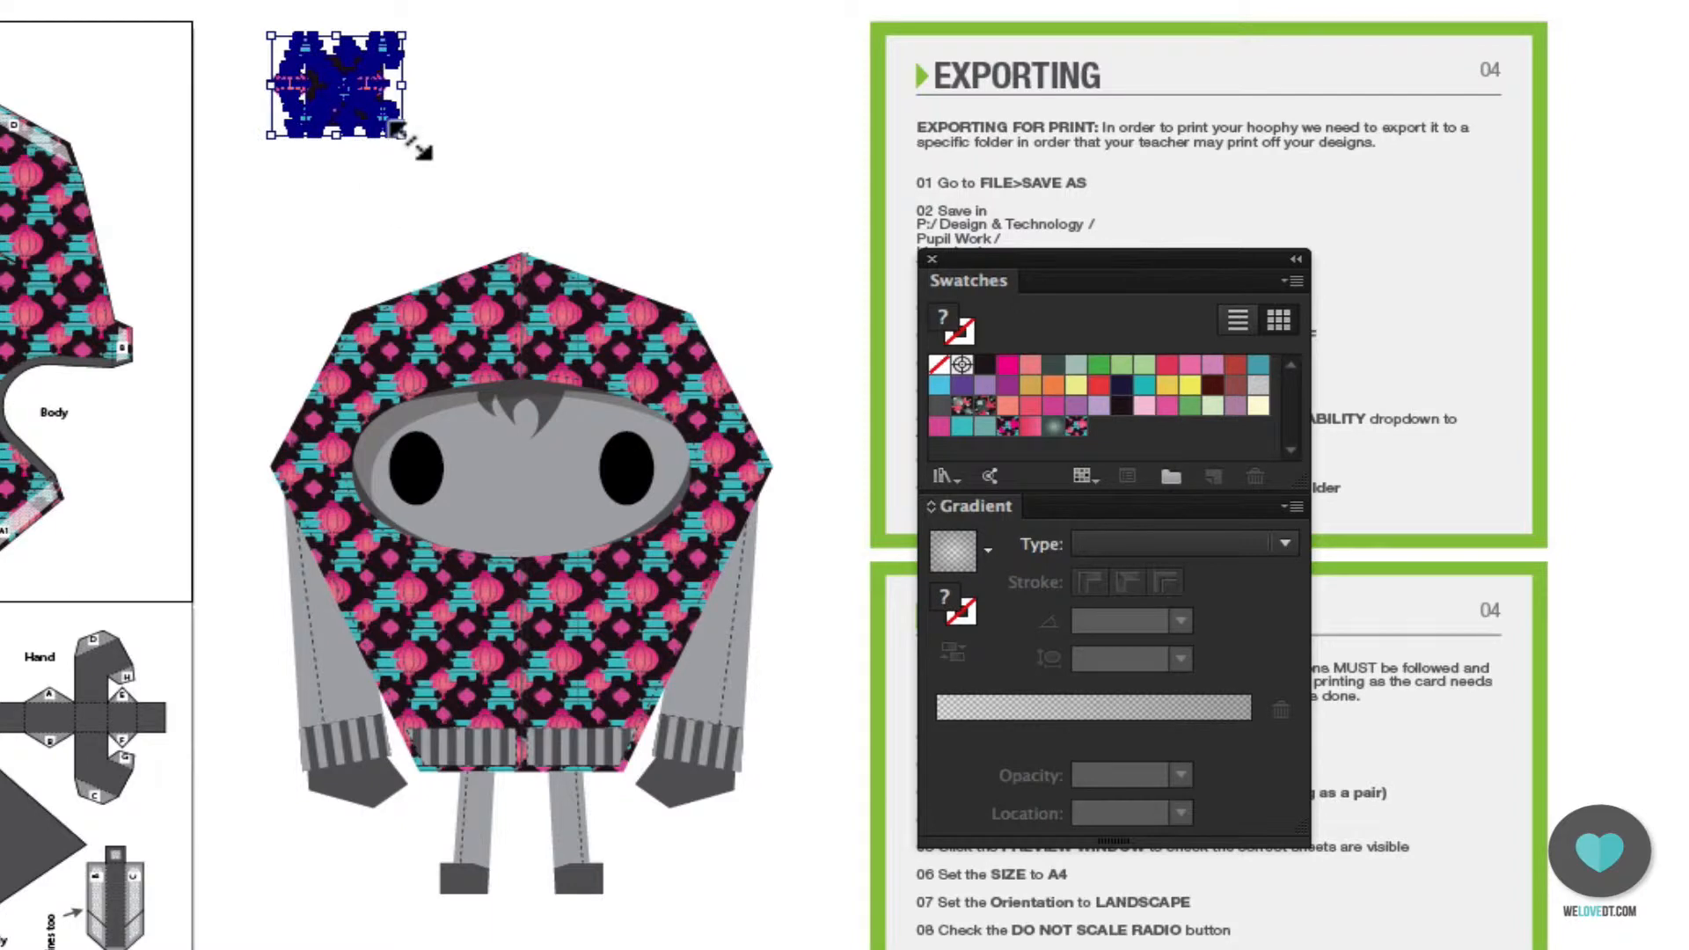
drag(419, 150, 480, 207)
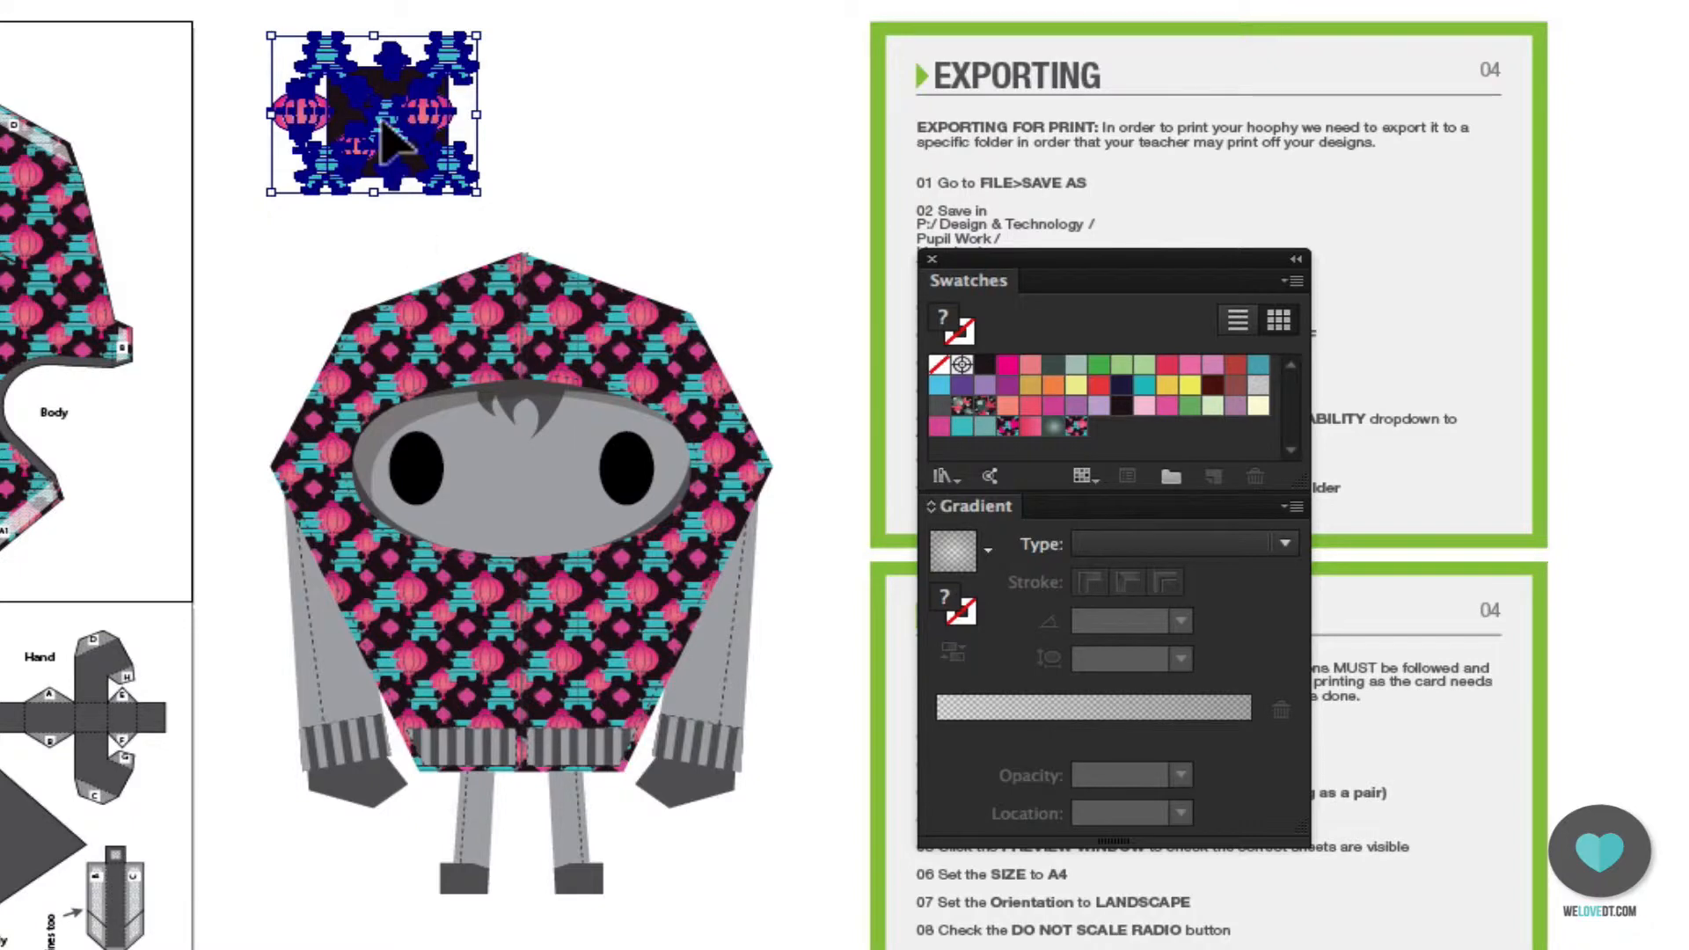
drag(392, 141, 1133, 453)
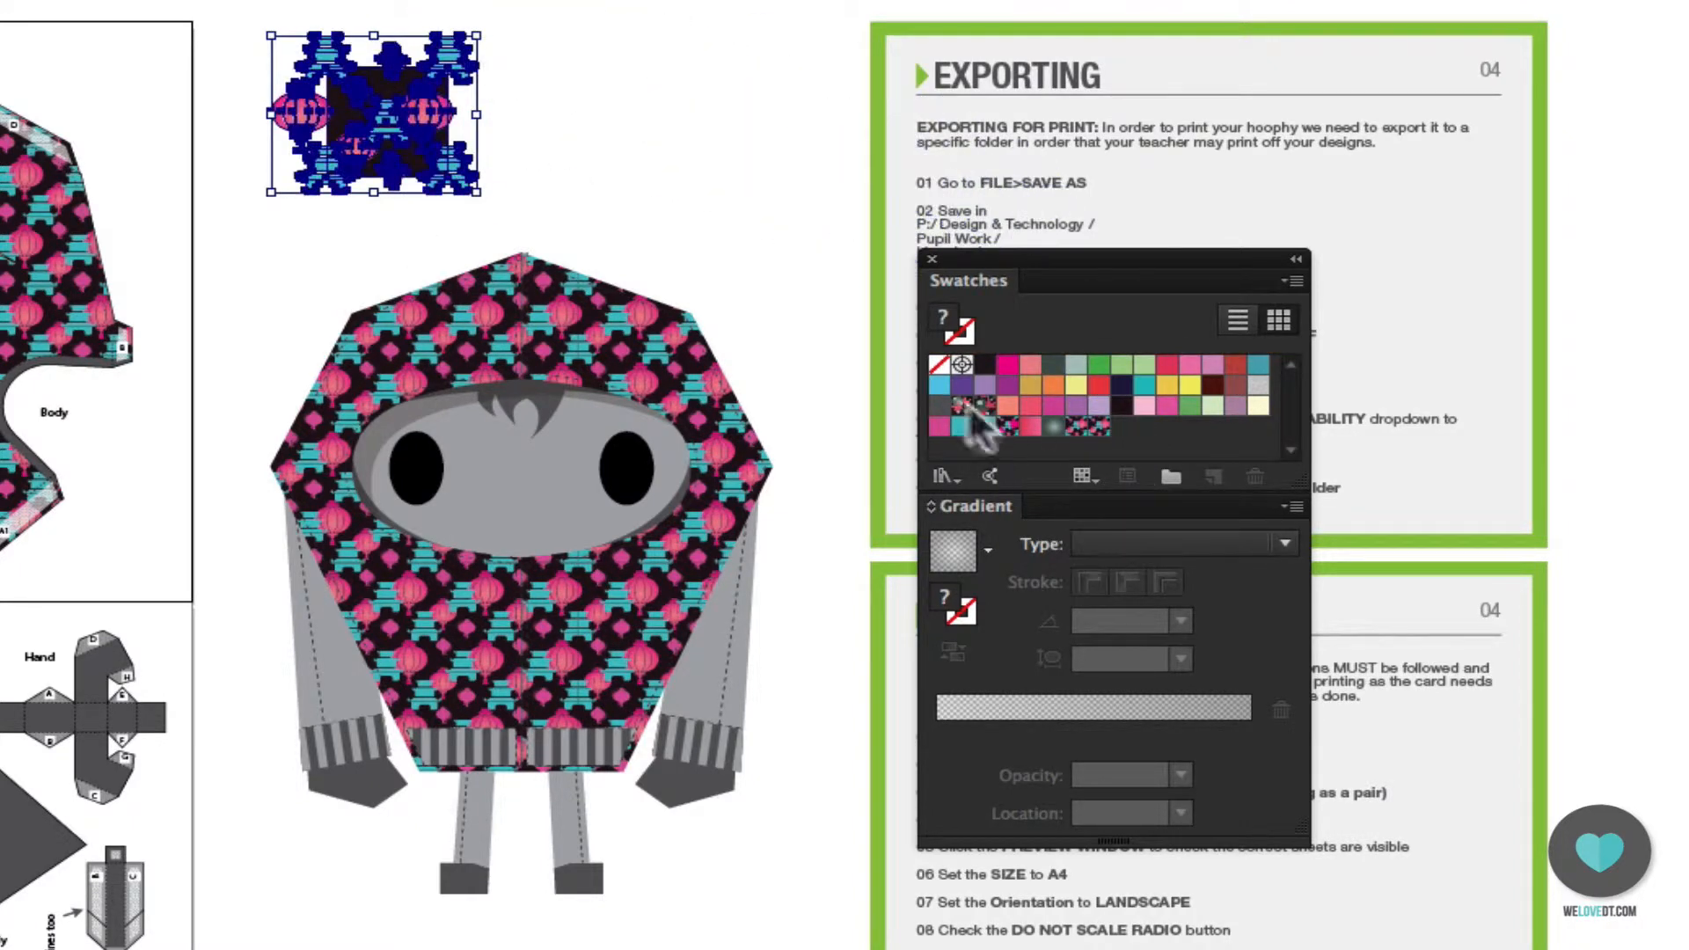
click(716, 189)
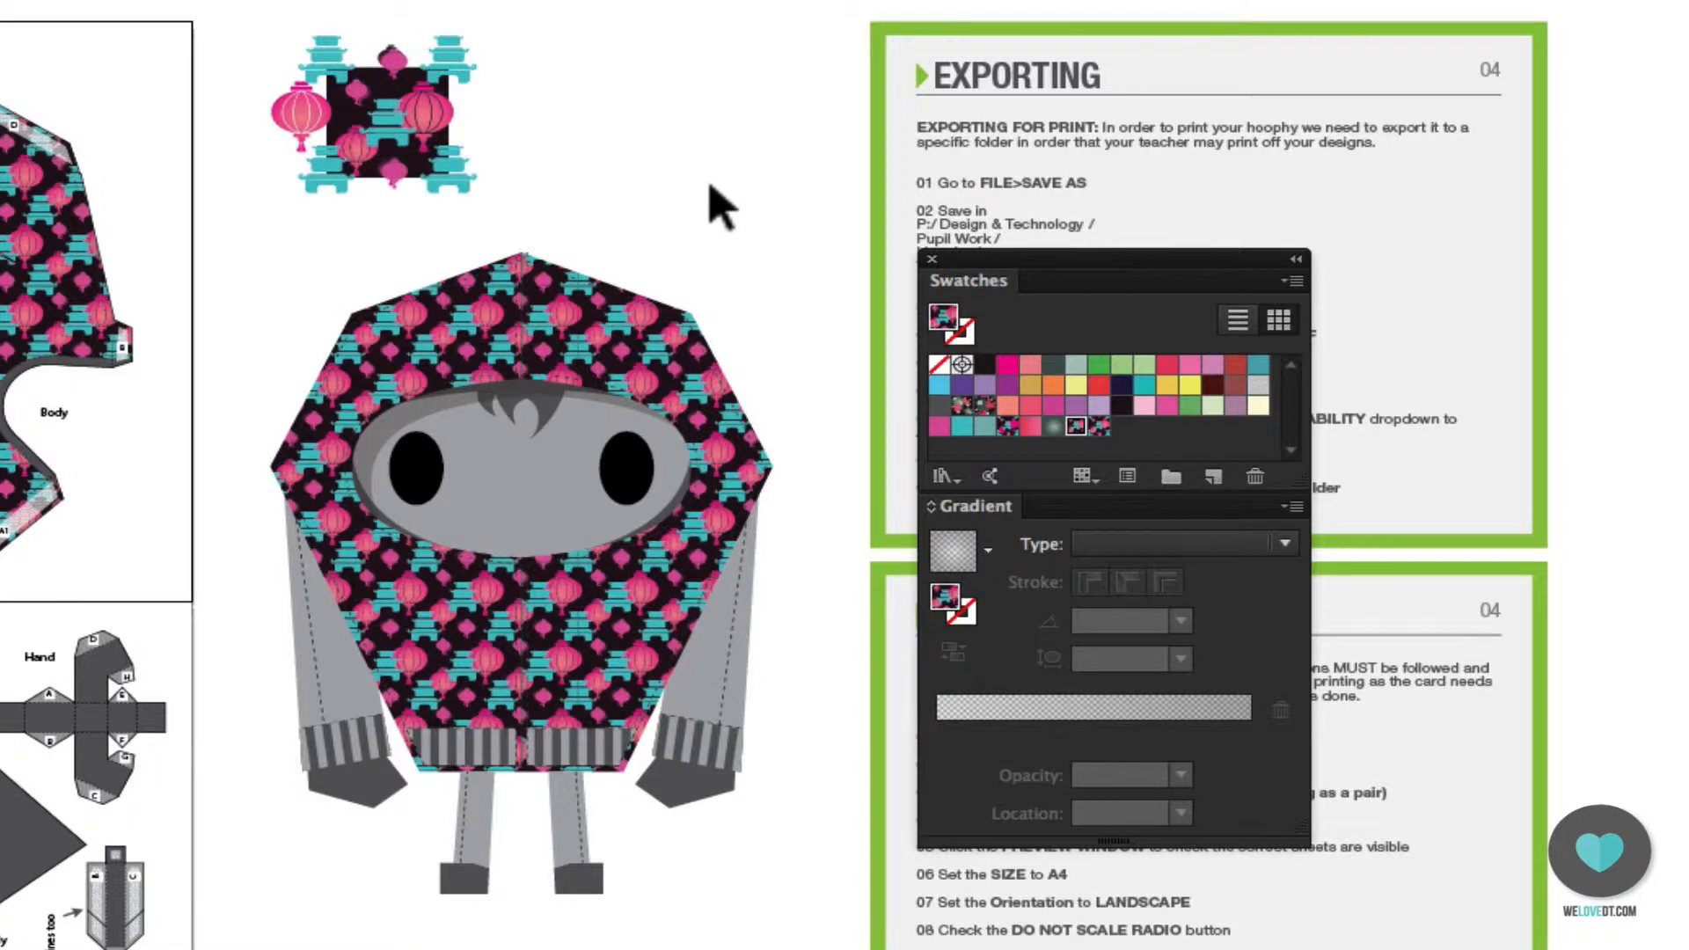
Fill the body of the character and its net with the new, enlarged lantern pattern swatch
click(616, 355)
click(1099, 427)
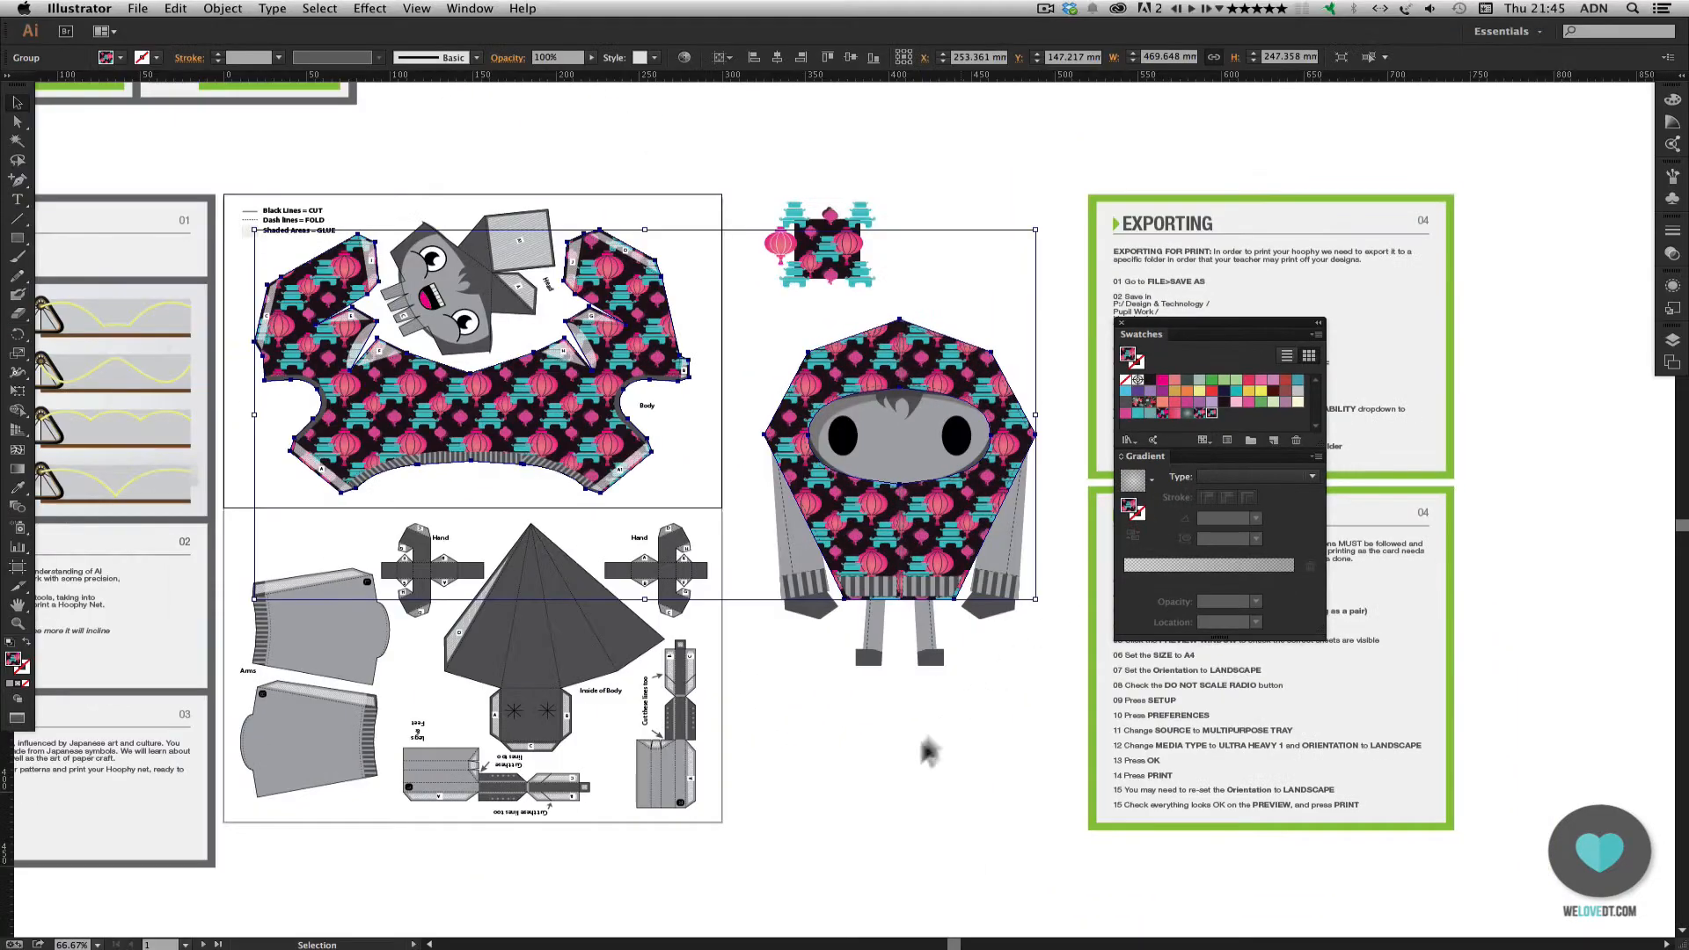
click(934, 755)
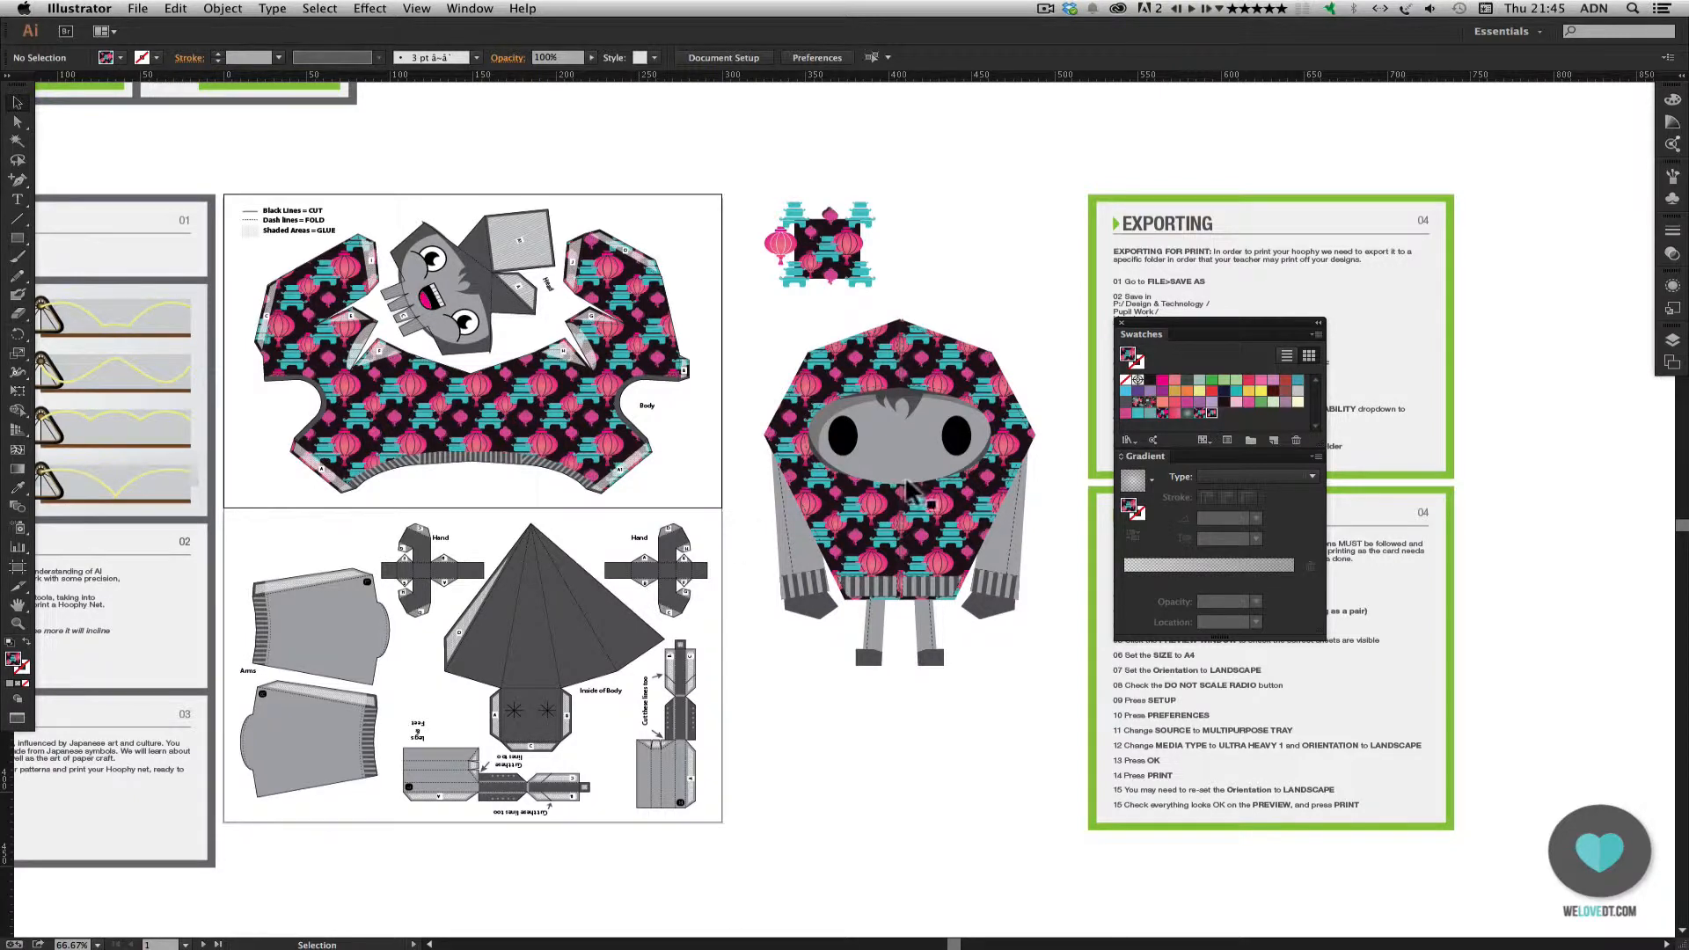
Fill the character's face with the pink sampled from the lantern pattern artwork using the Eyedropper
click(900, 445)
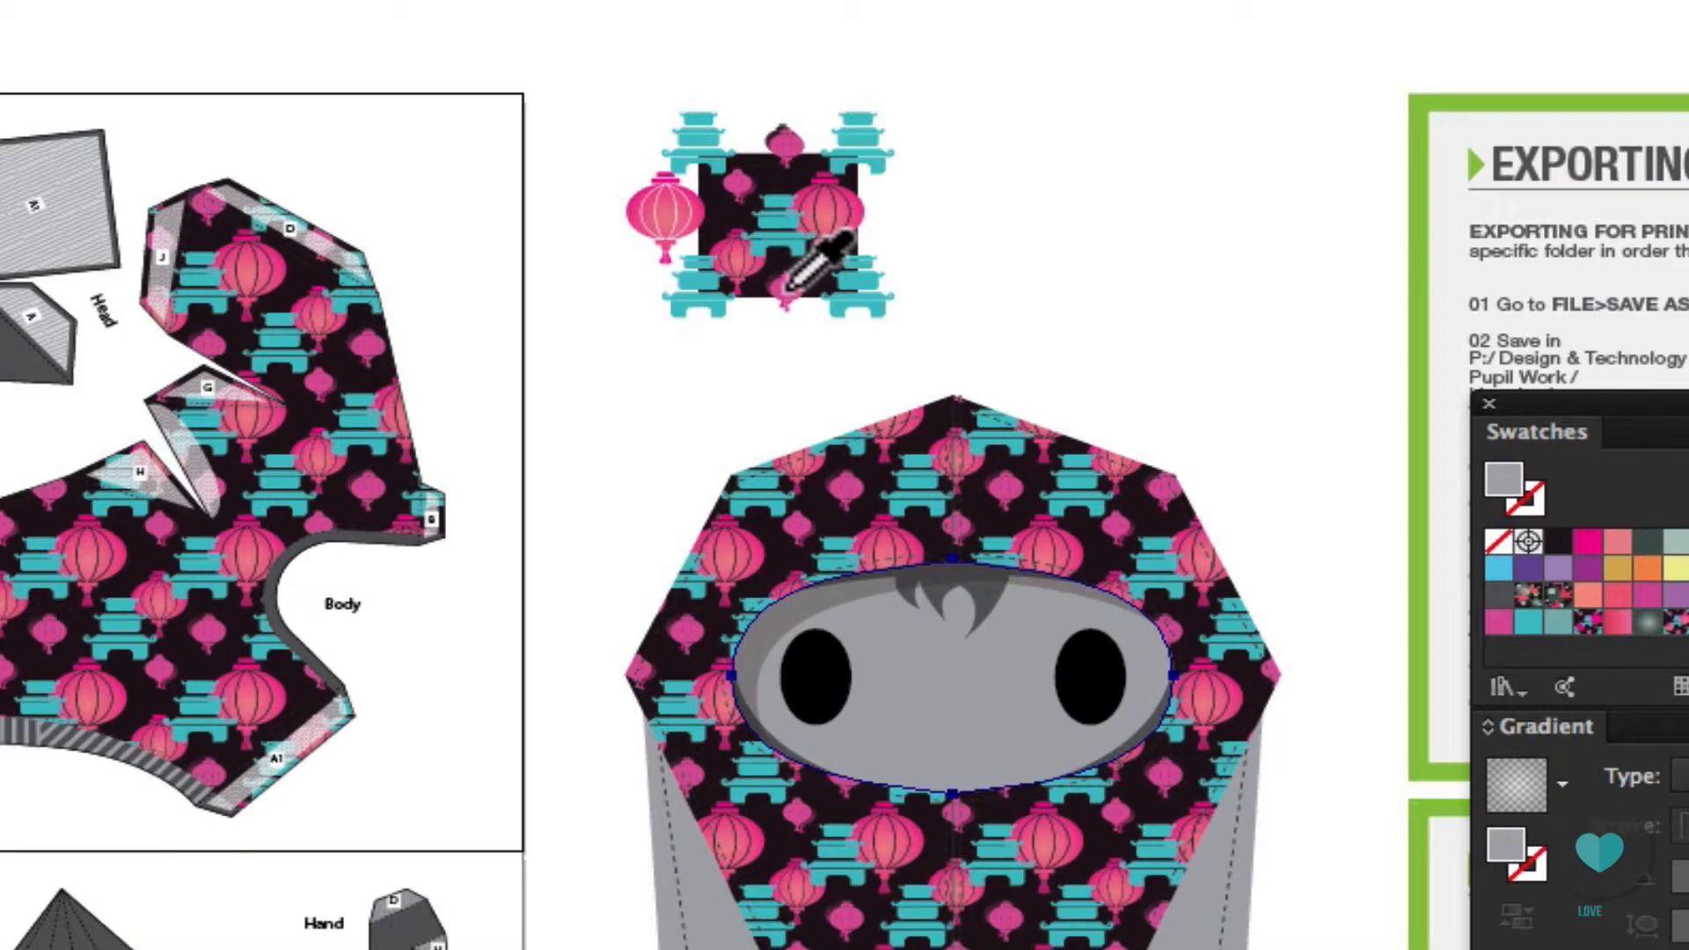
click(786, 302)
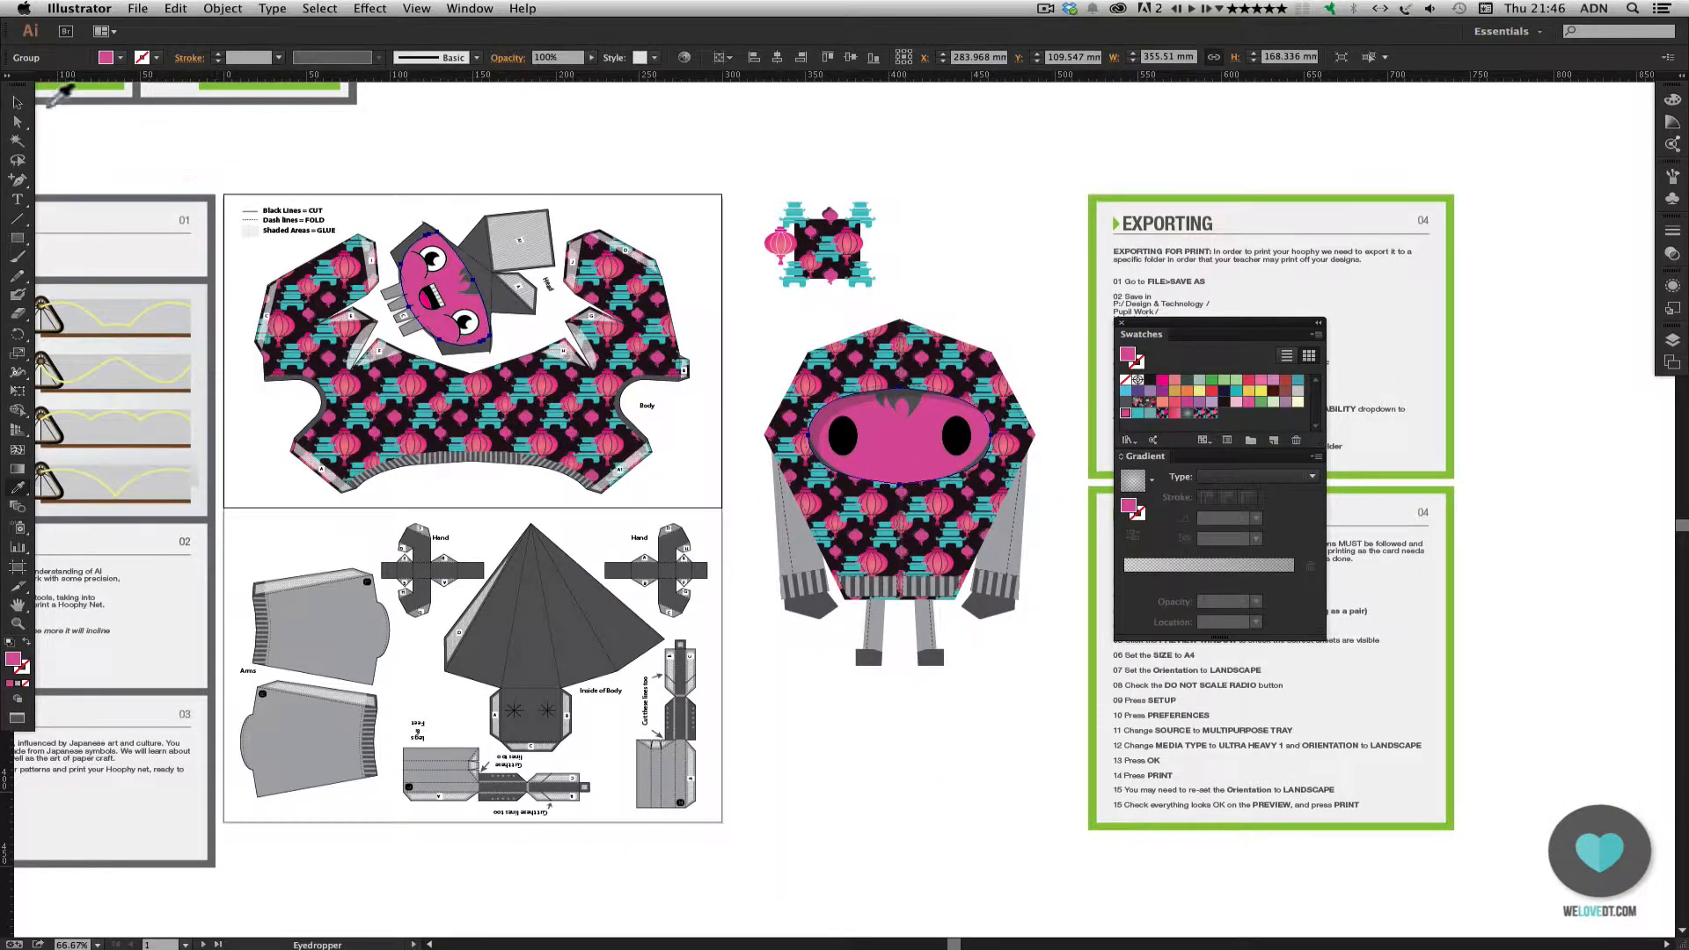
click(18, 102)
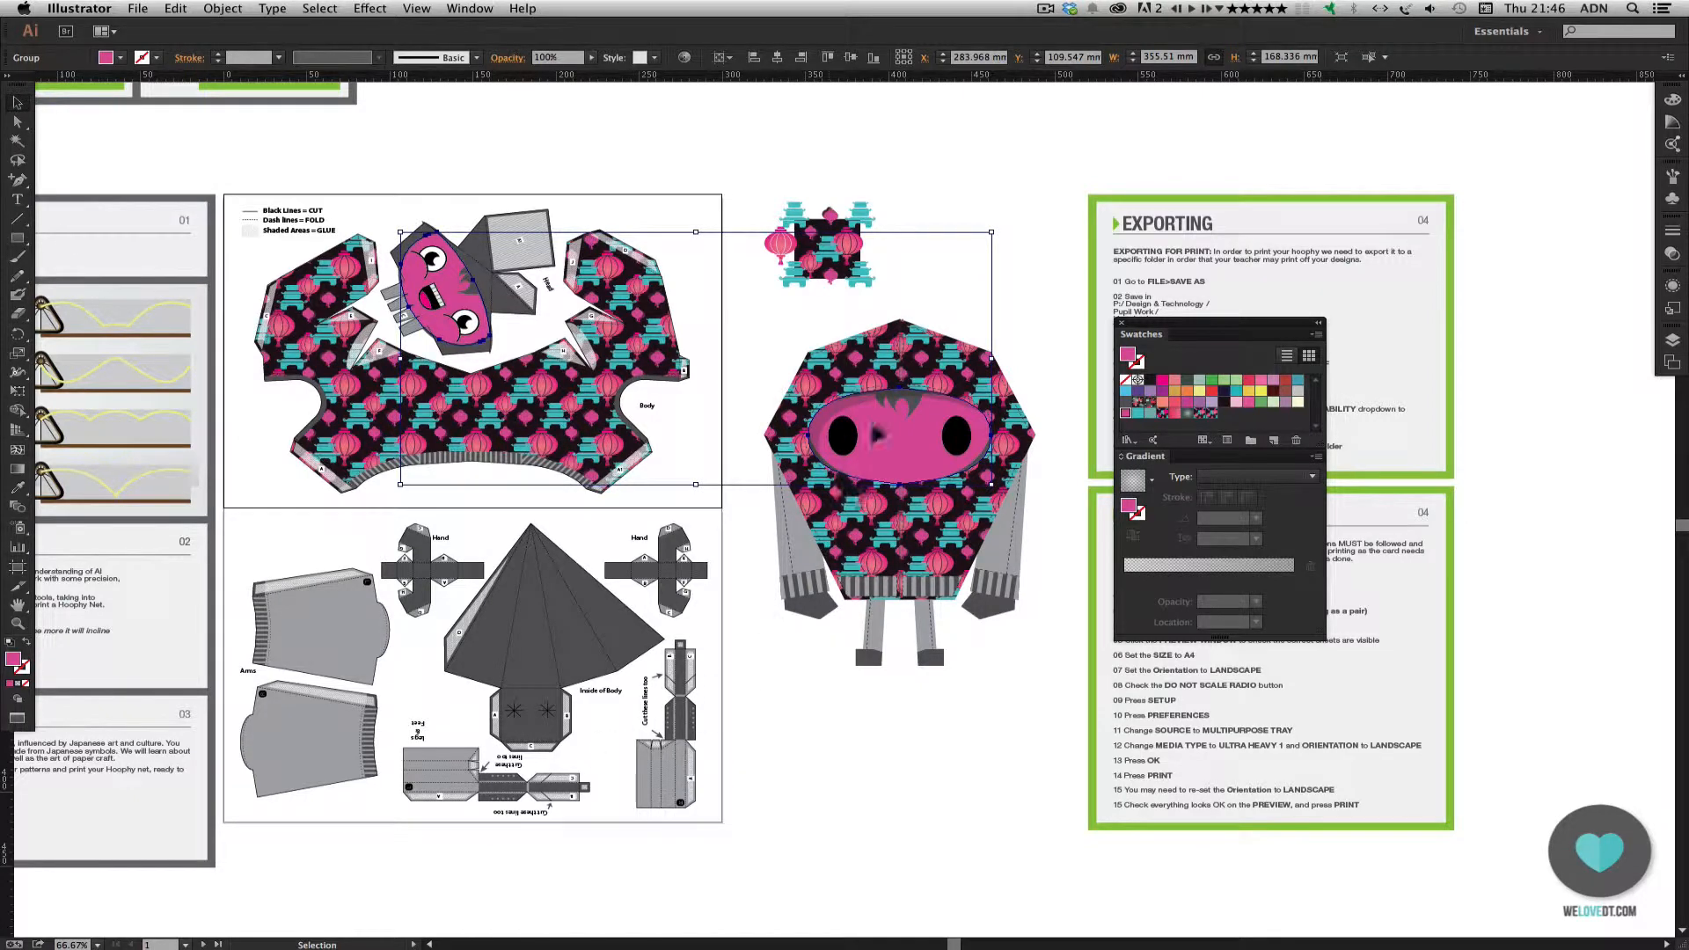
Fill the hair and outer head pieces with the teal sampled from the pagoda in the pattern artwork
click(918, 418)
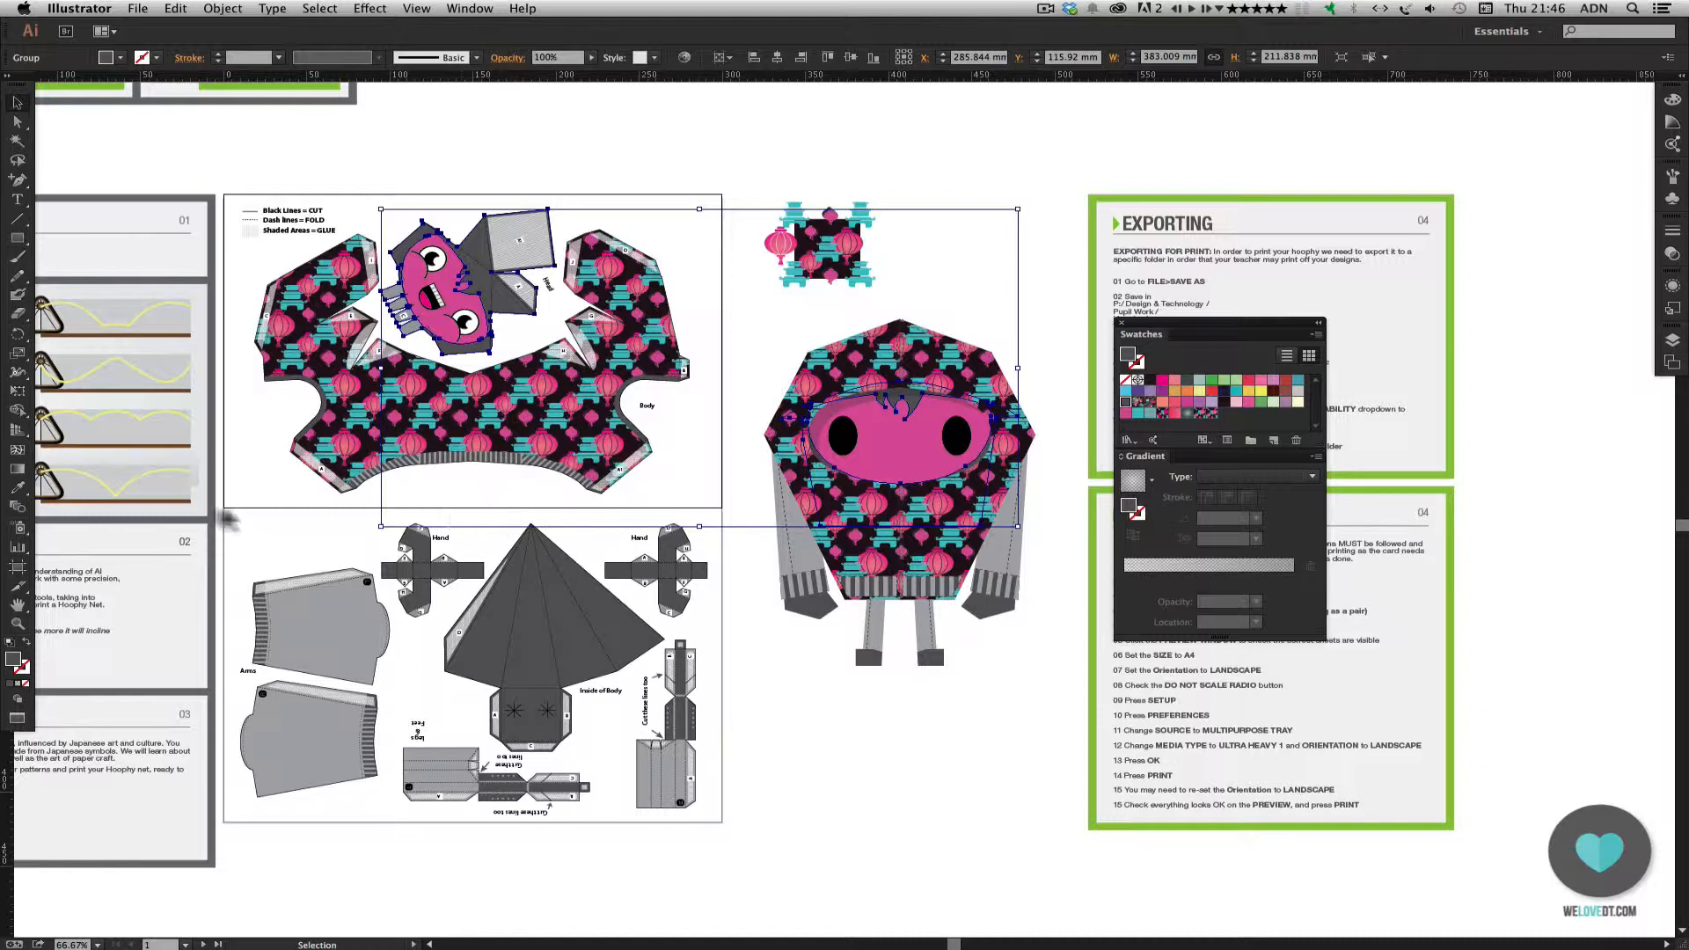
click(19, 487)
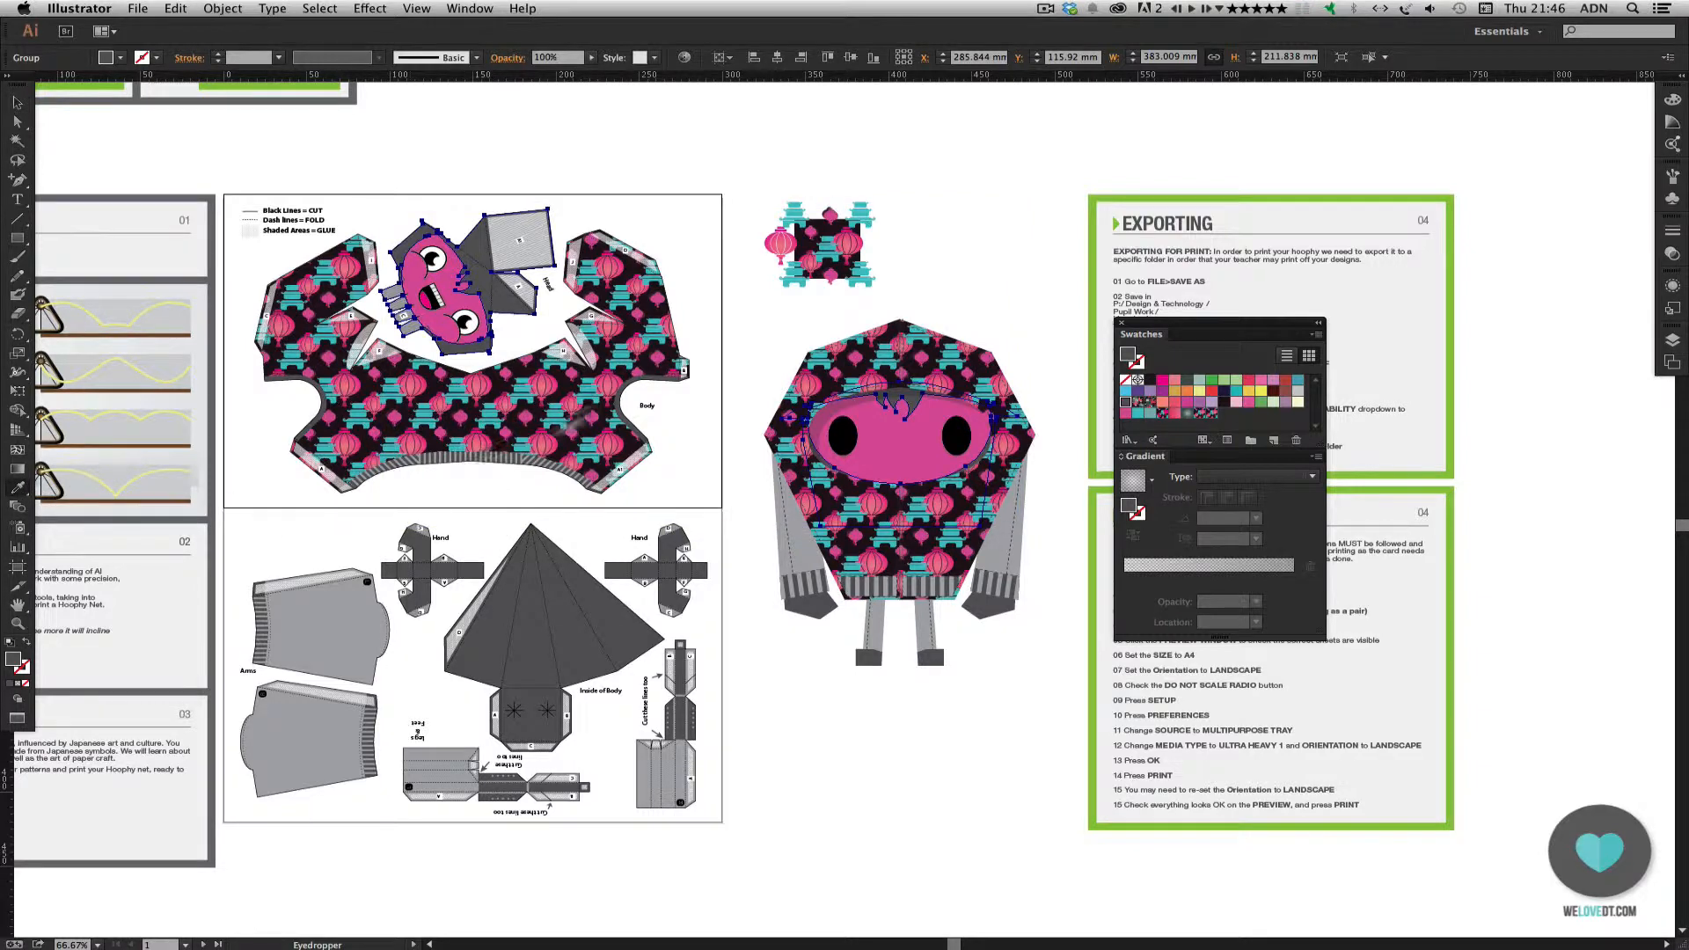
click(867, 274)
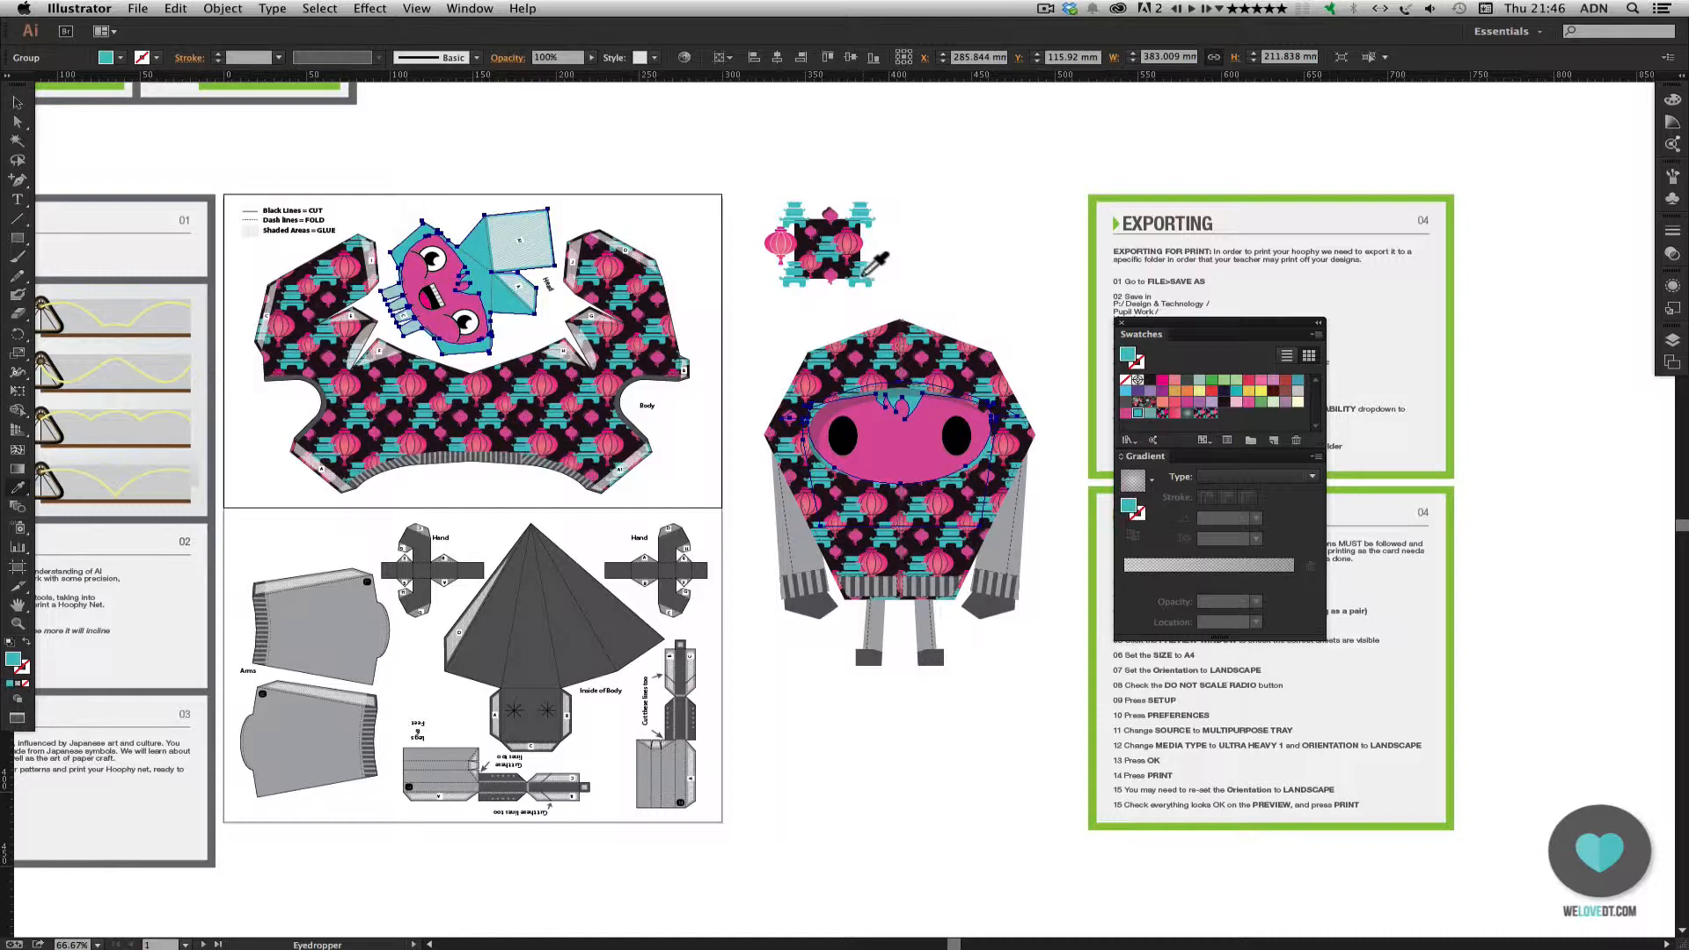
click(17, 102)
click(970, 176)
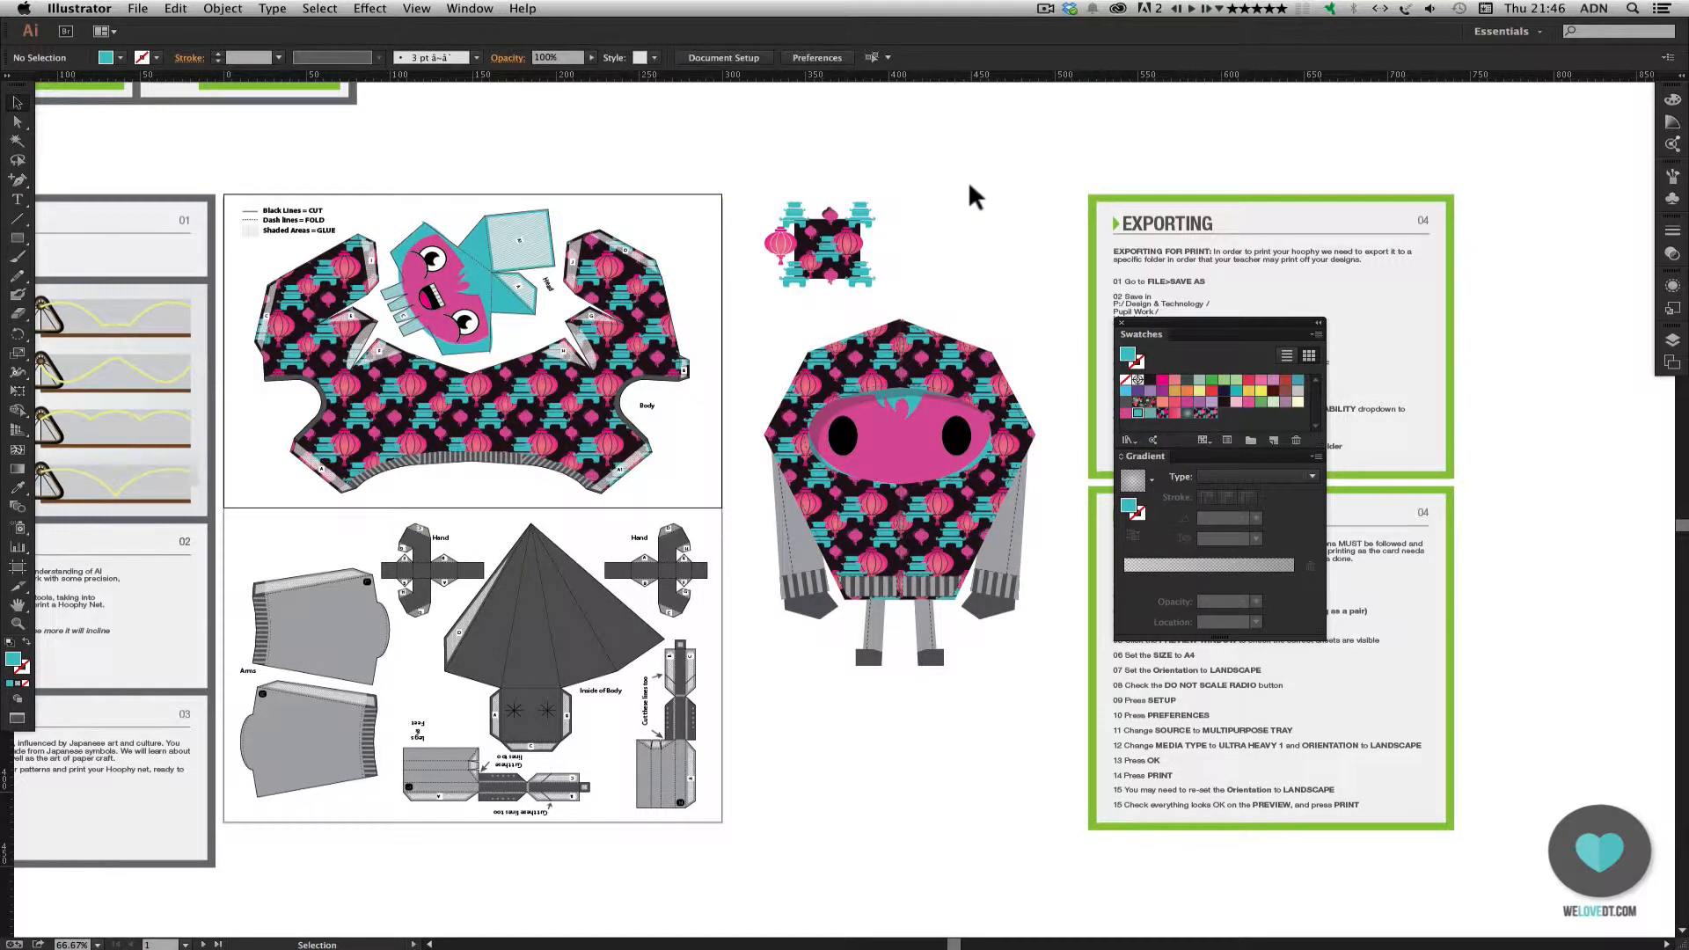
Fill the arms with the near-black background colour sampled from the lantern pattern artwork
click(802, 542)
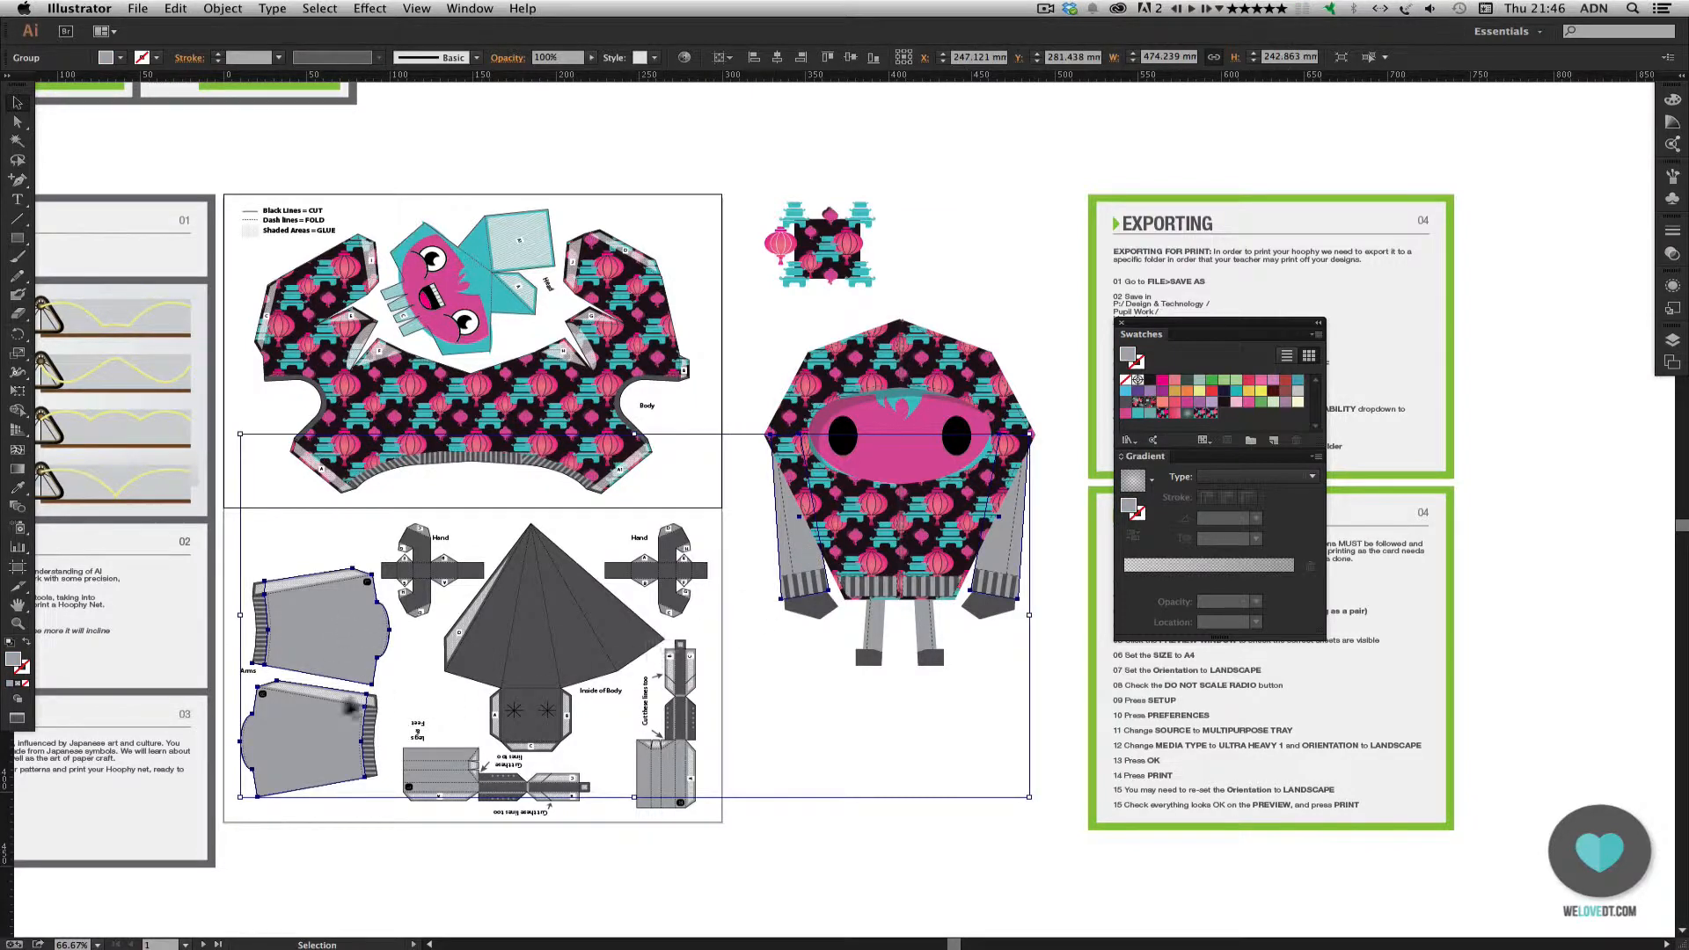
click(17, 489)
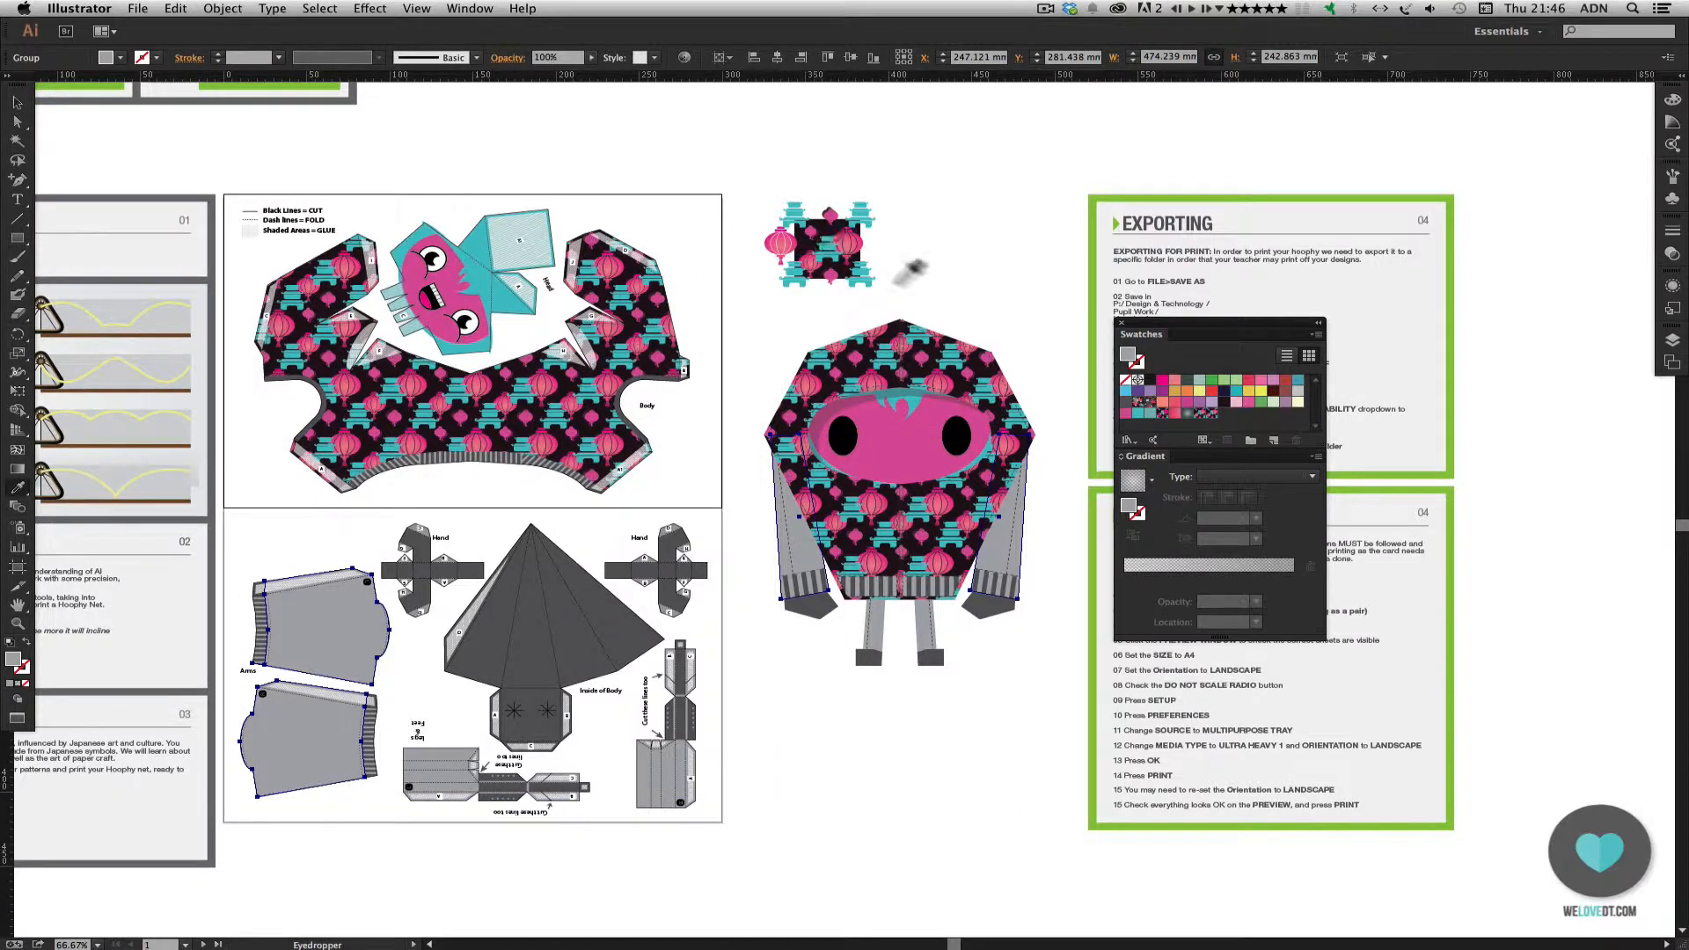
click(824, 223)
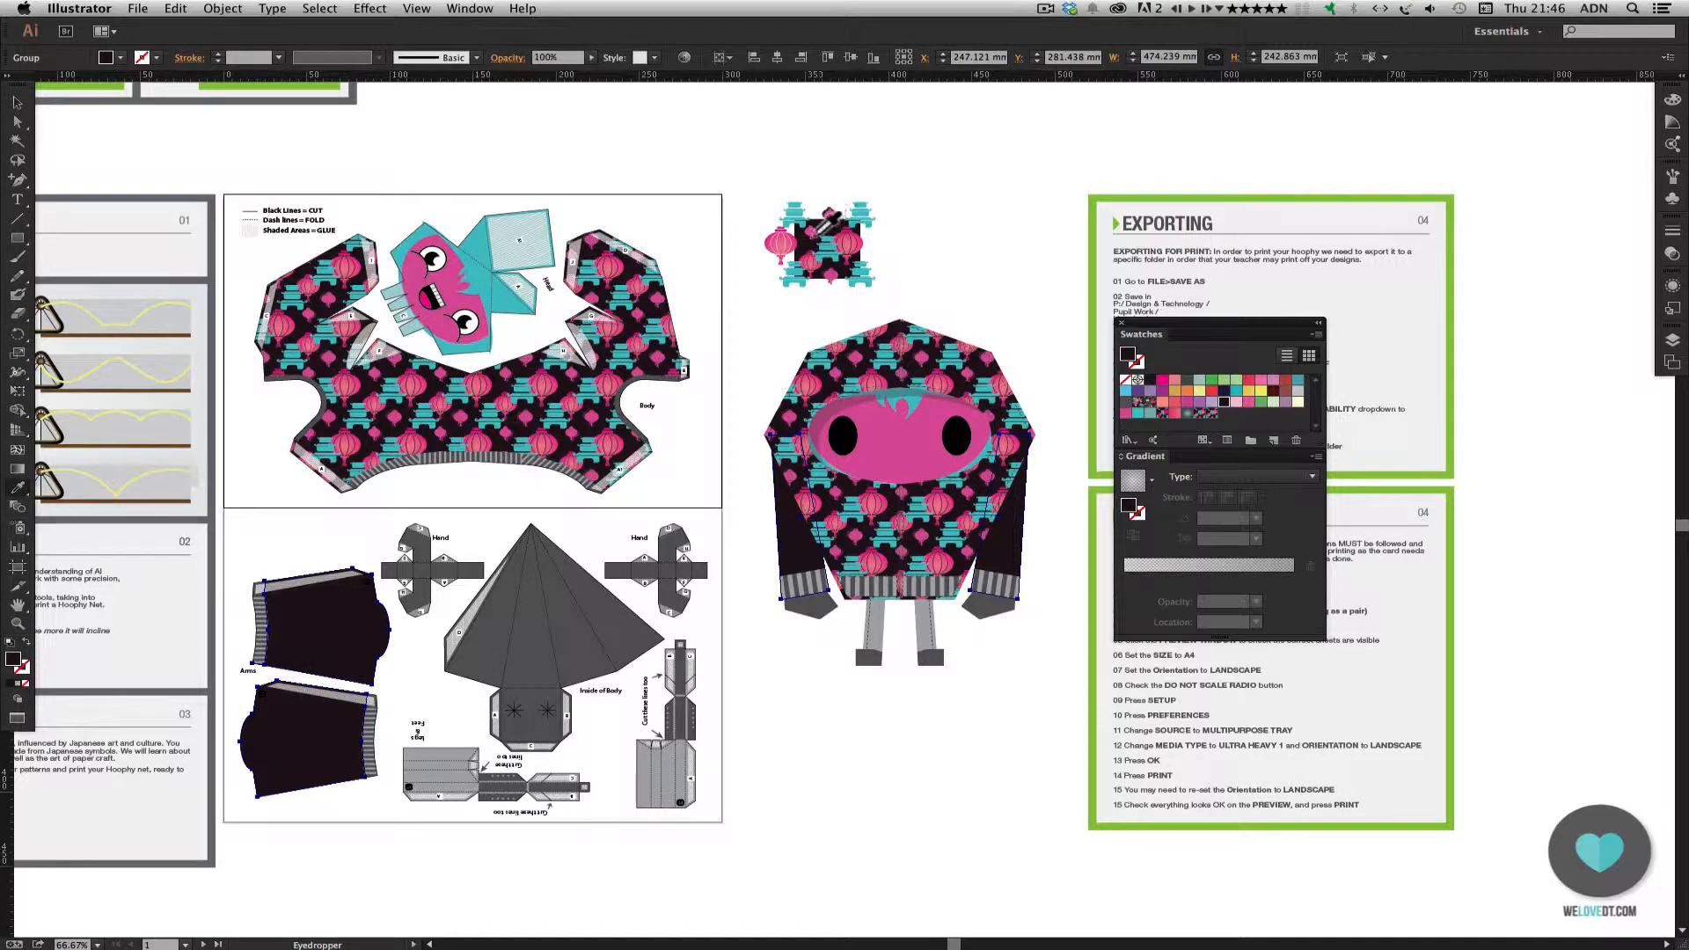
click(818, 231)
click(823, 226)
click(17, 103)
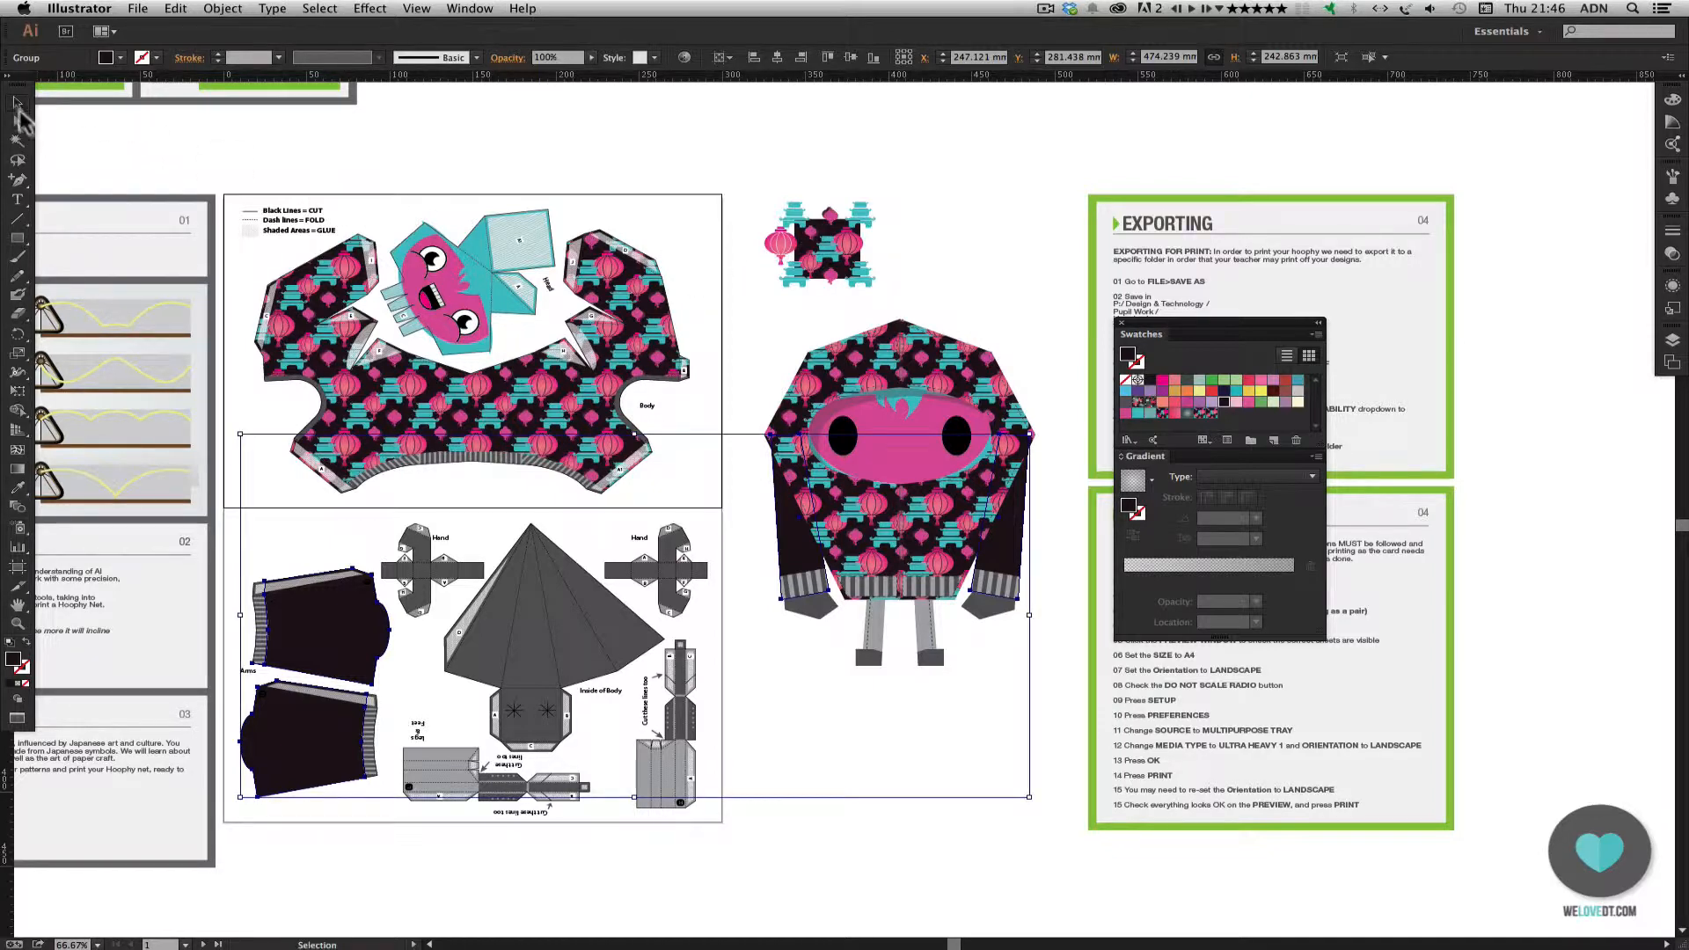
click(801, 673)
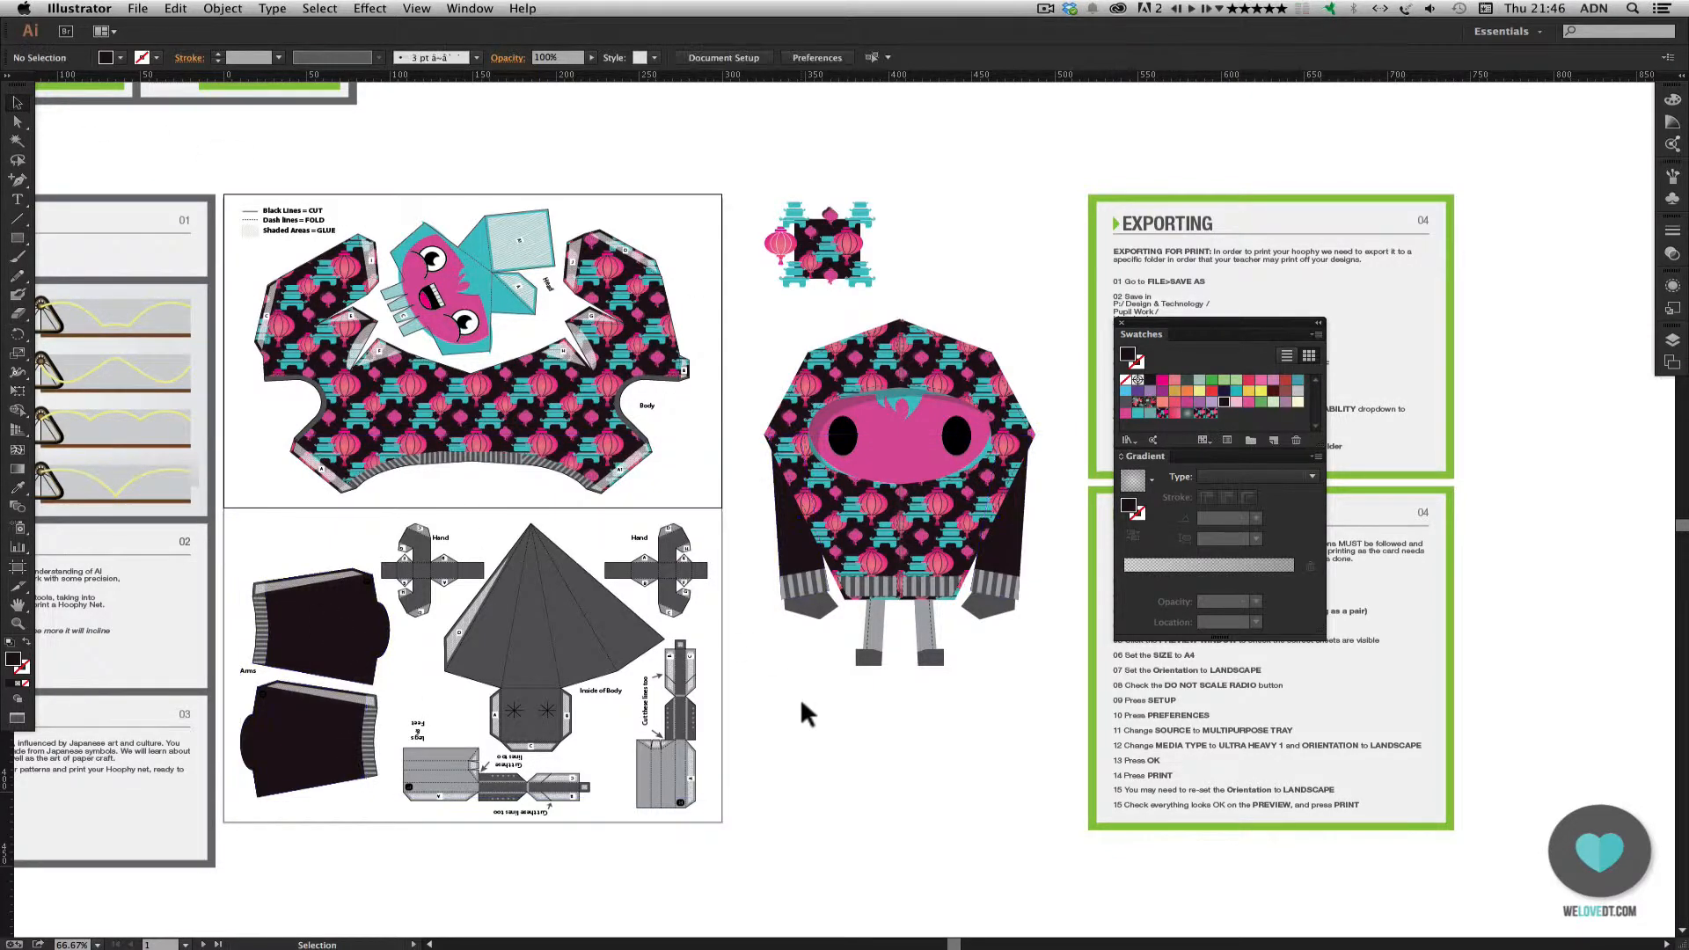
Fill the dark cuff and waistband base, inside of body and feet with the teal swatch C=64 M=0 Y=25 K=0 1
click(803, 594)
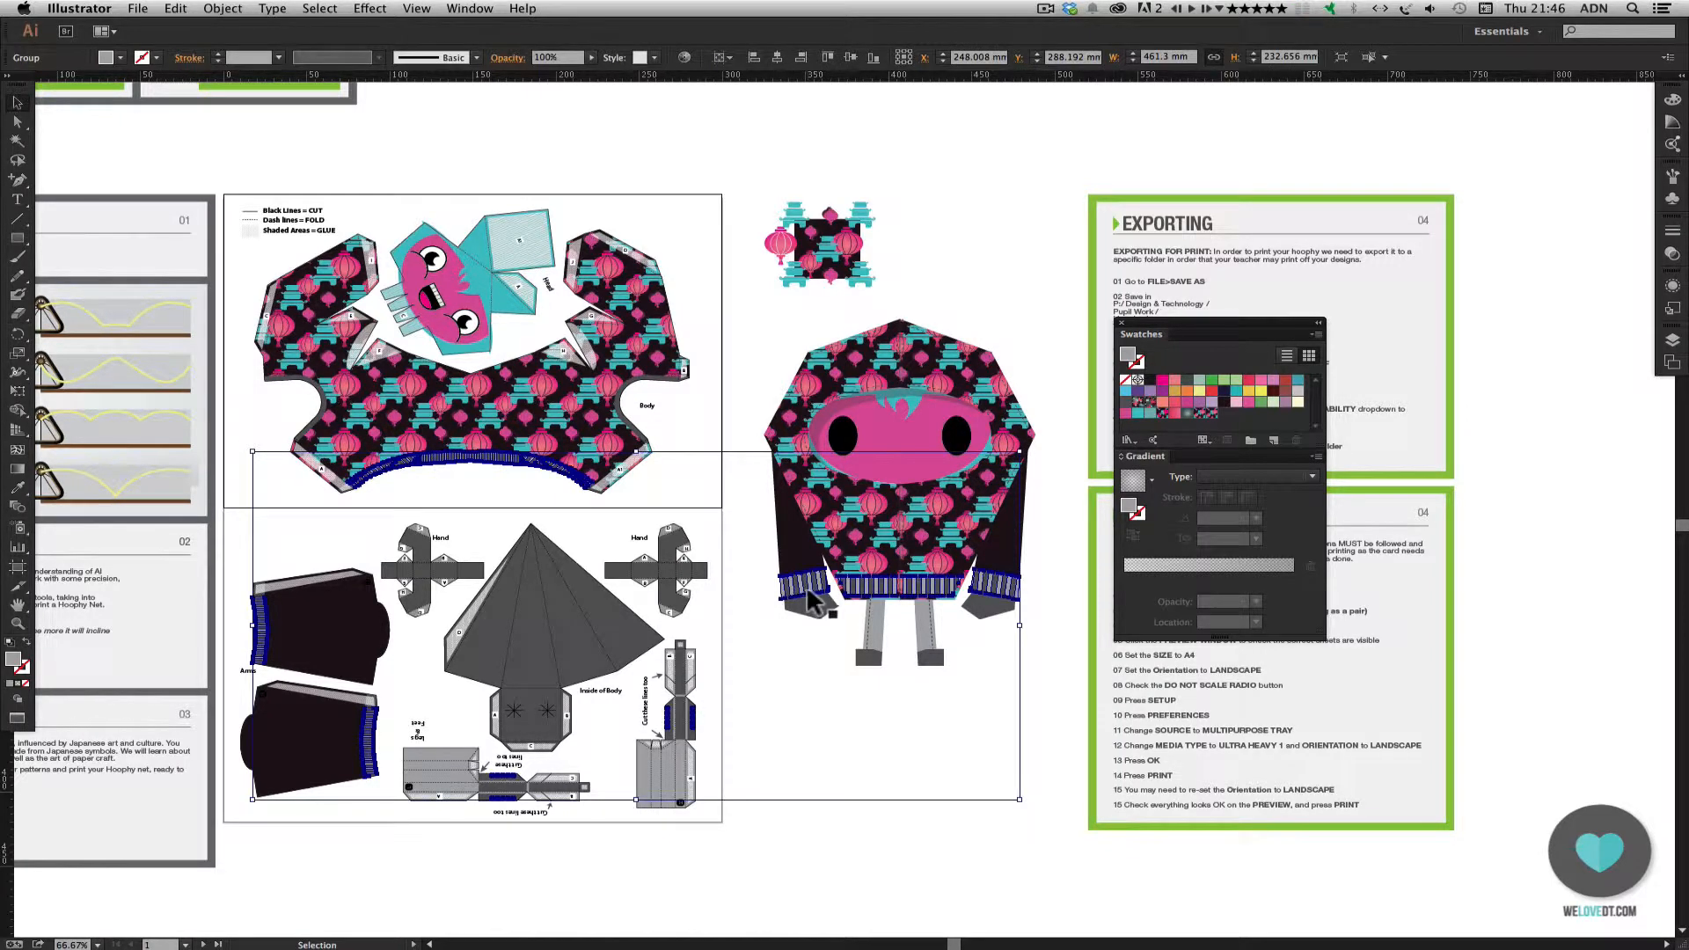
click(797, 644)
click(806, 595)
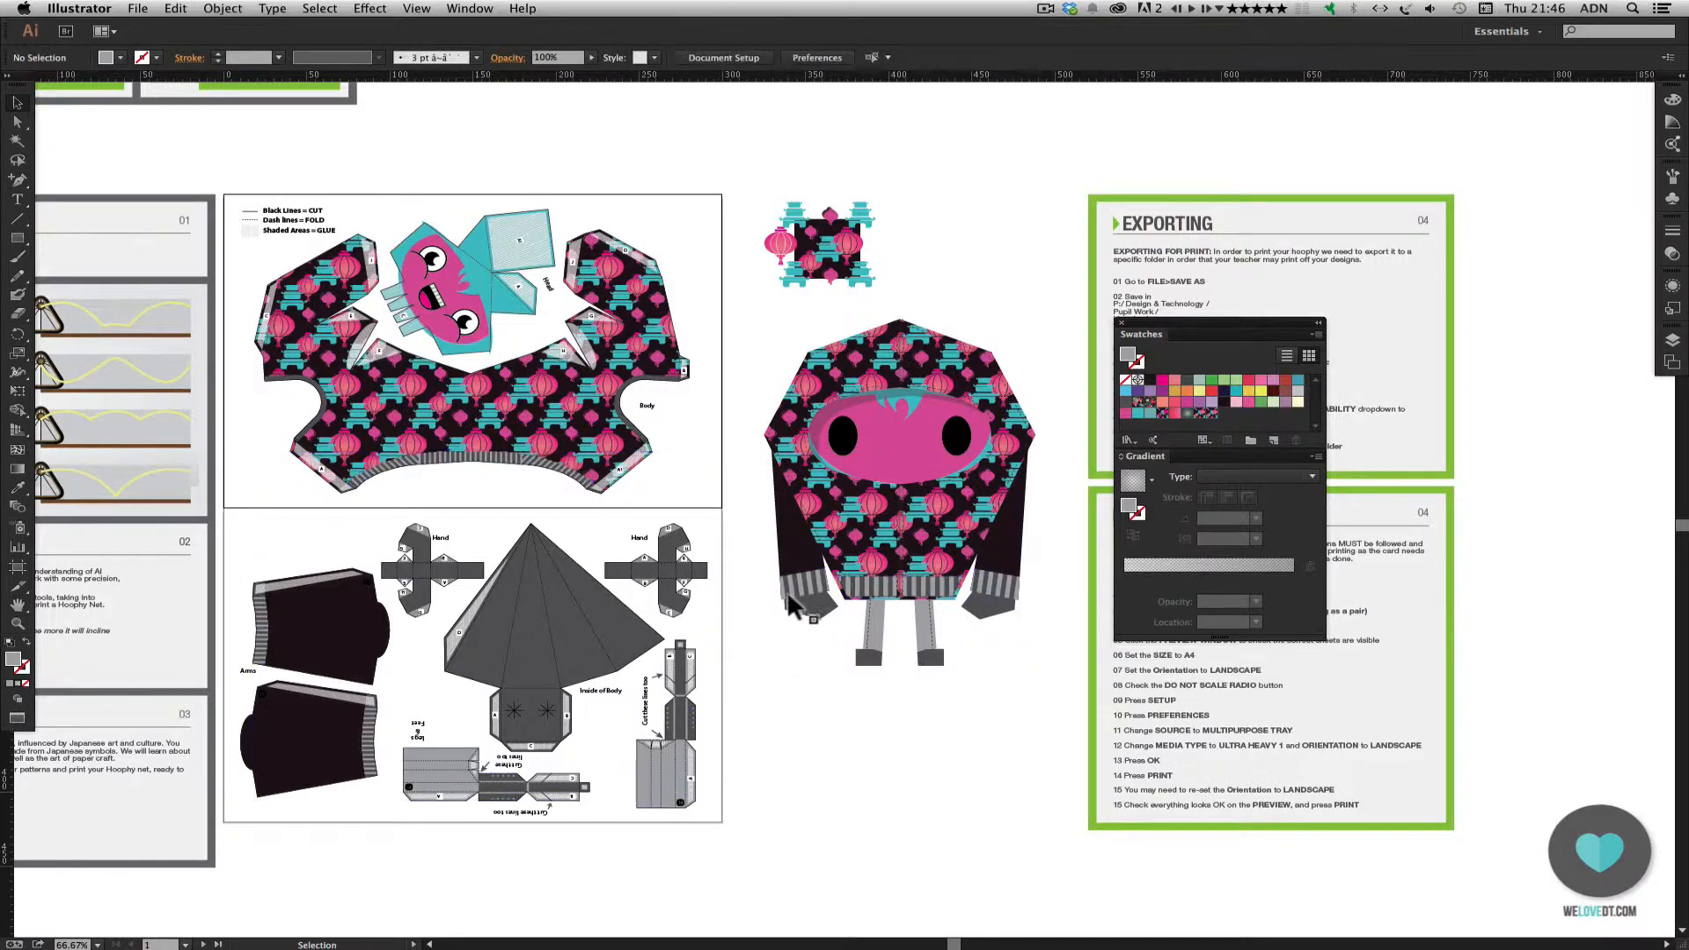
click(769, 635)
click(683, 637)
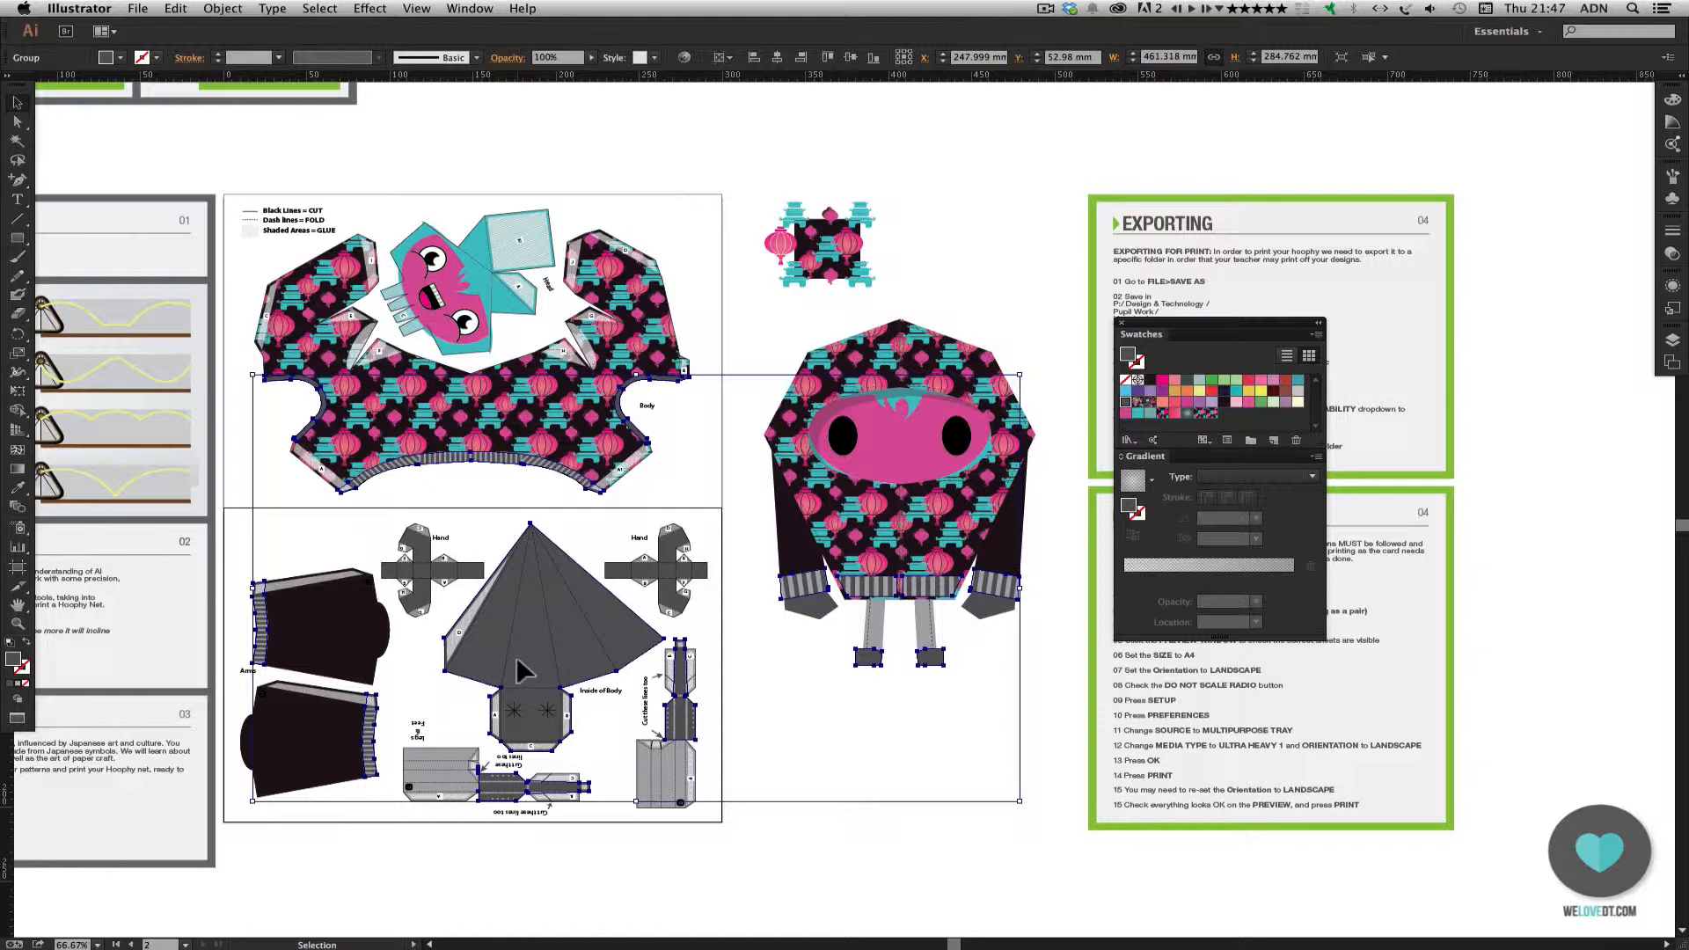
click(1138, 414)
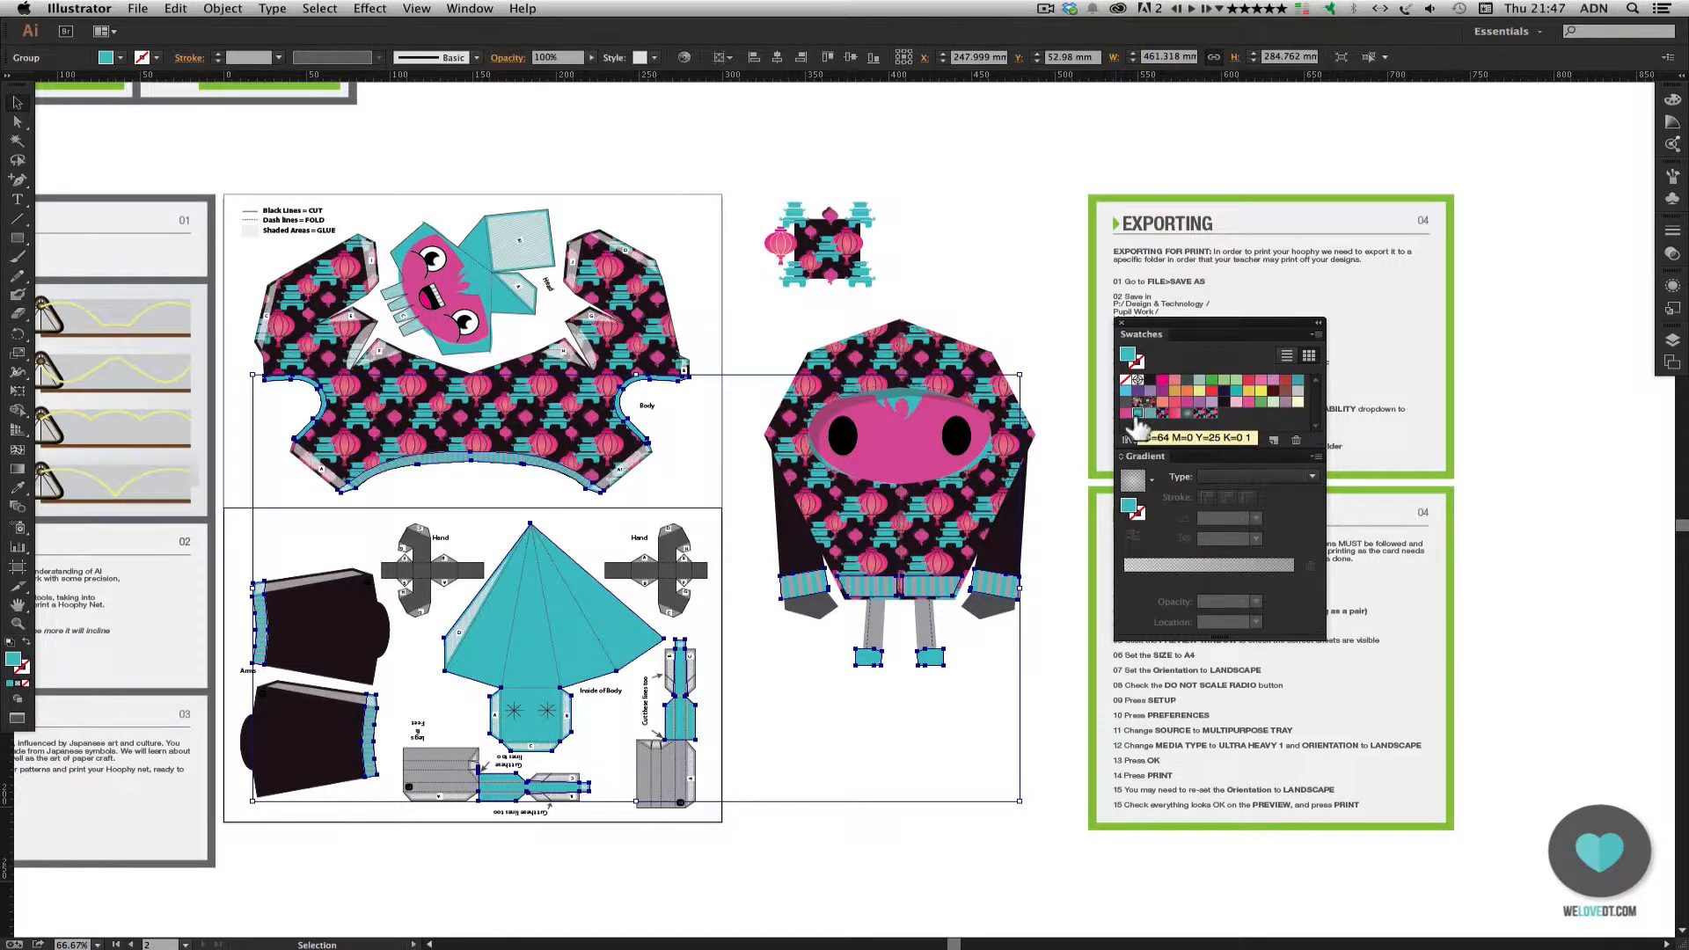
click(784, 636)
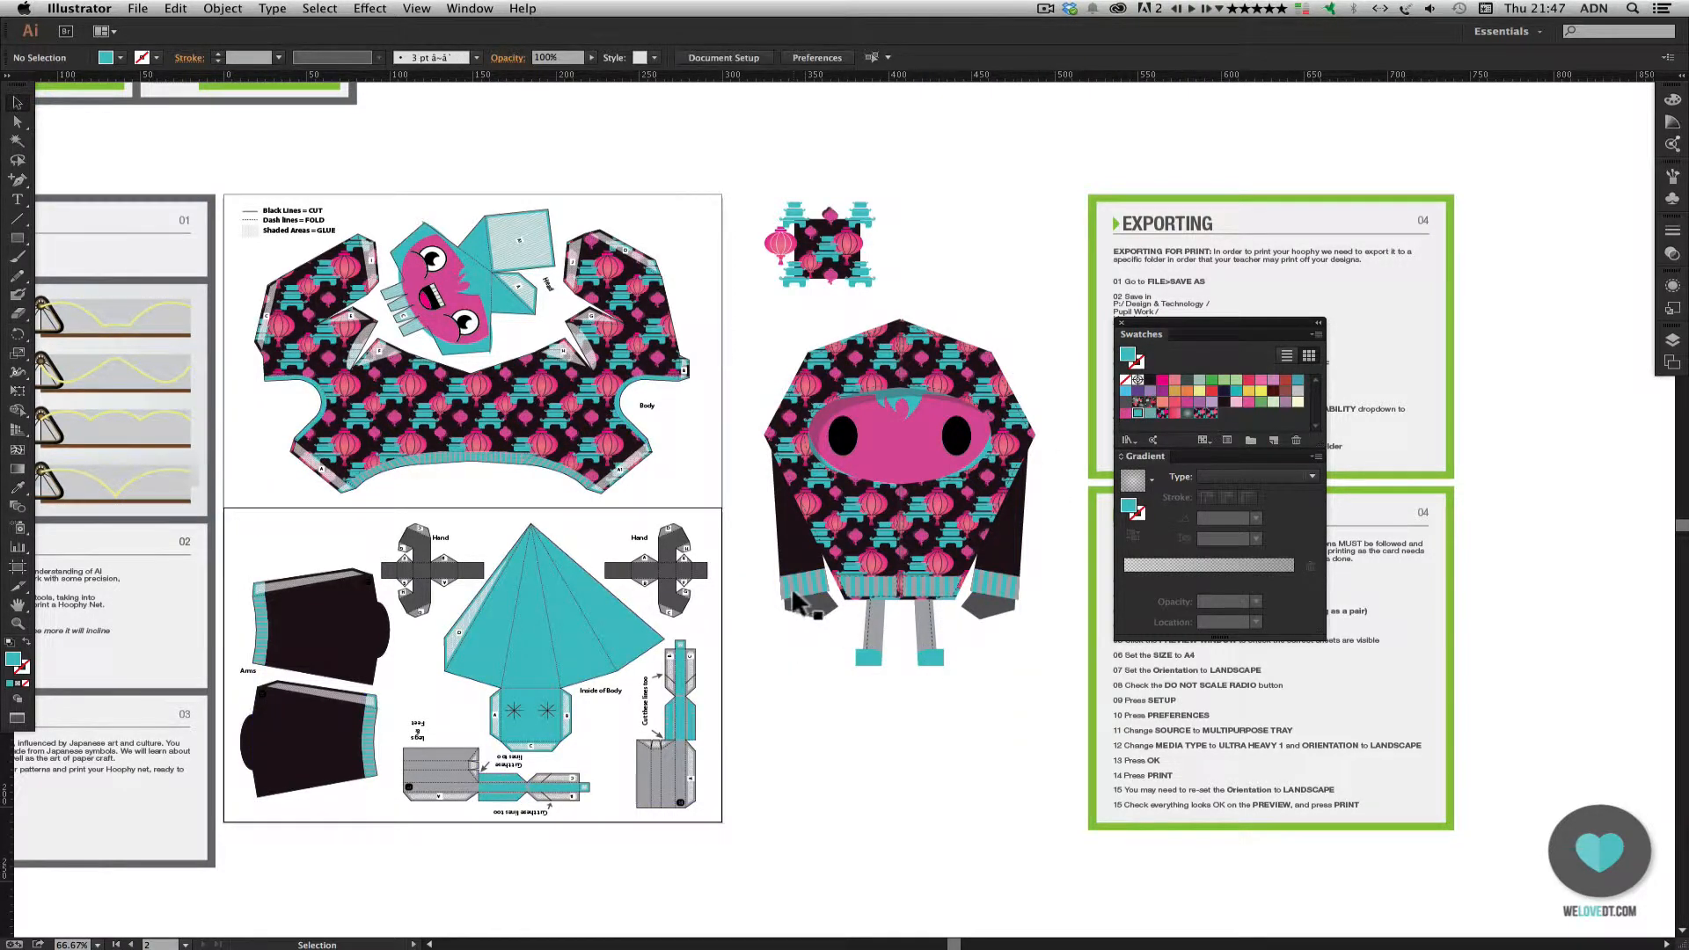
Fill the light grey stripes of the cuffs and waistband with the pink swatch
click(792, 594)
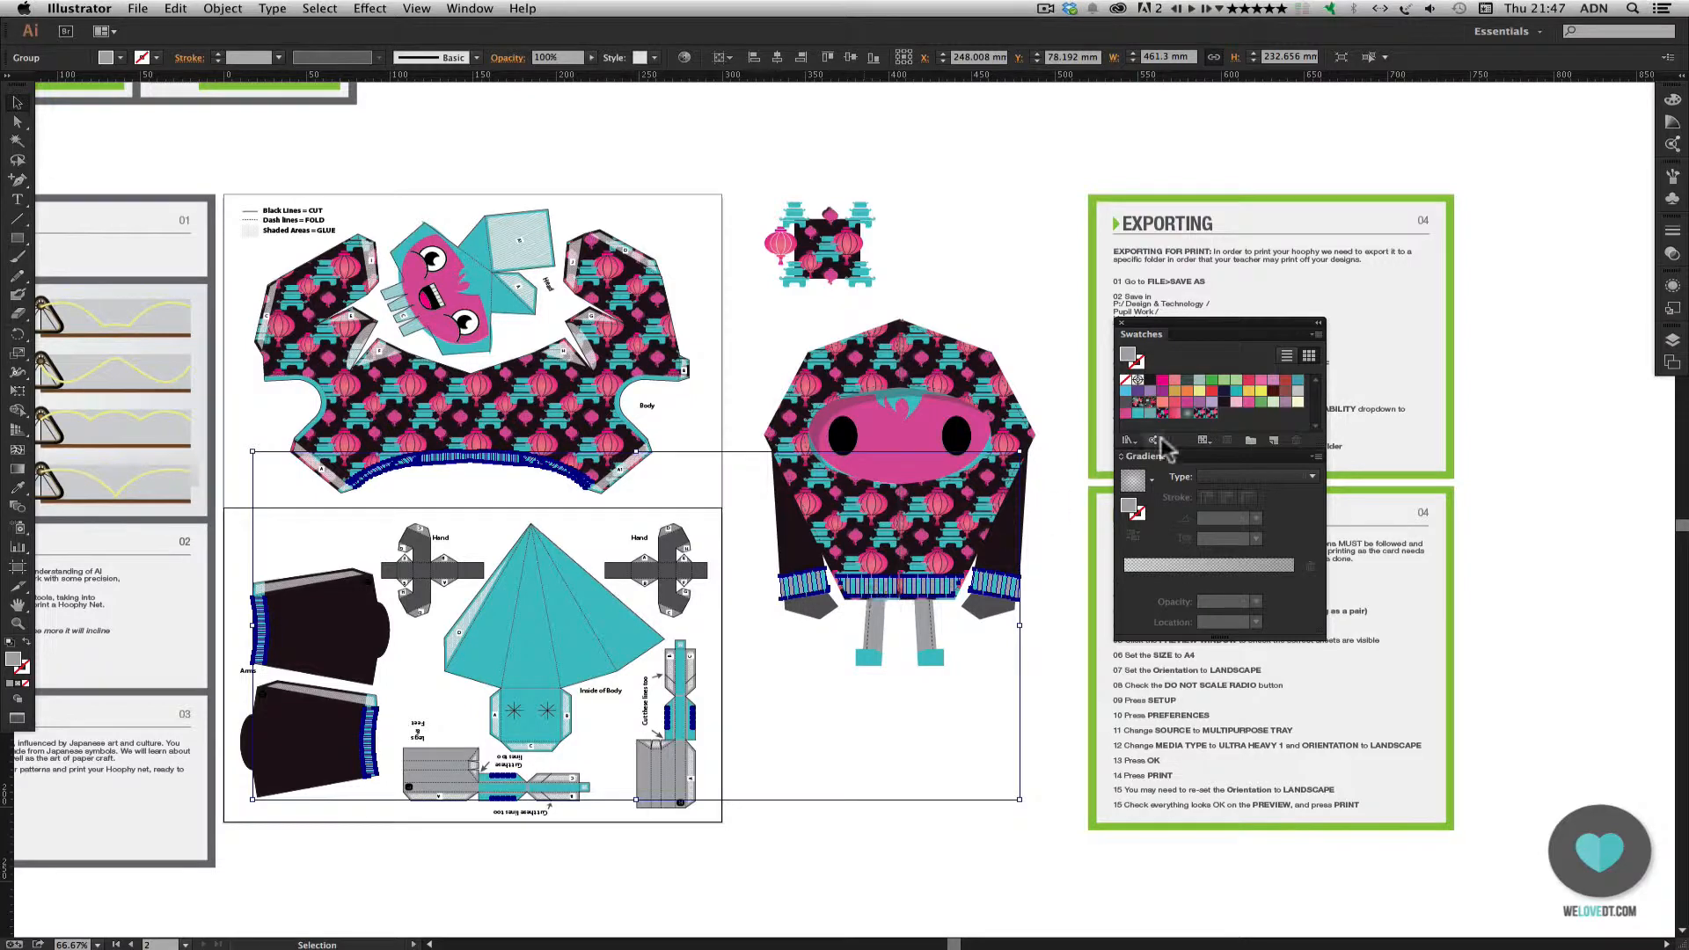
click(1126, 413)
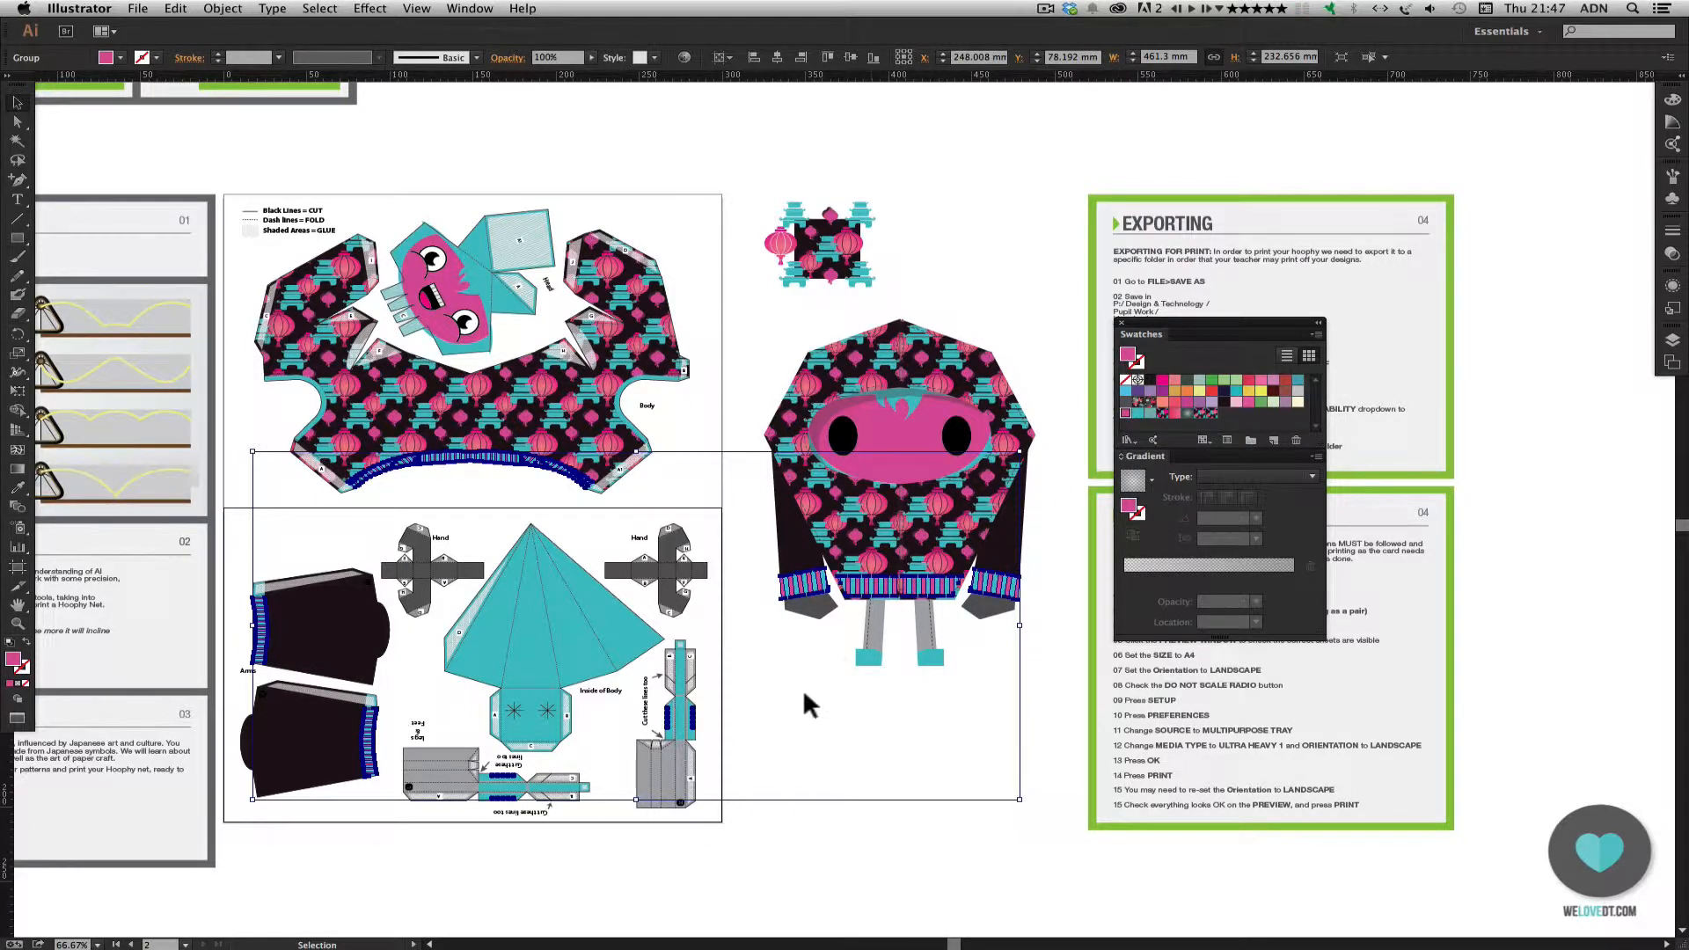
click(783, 700)
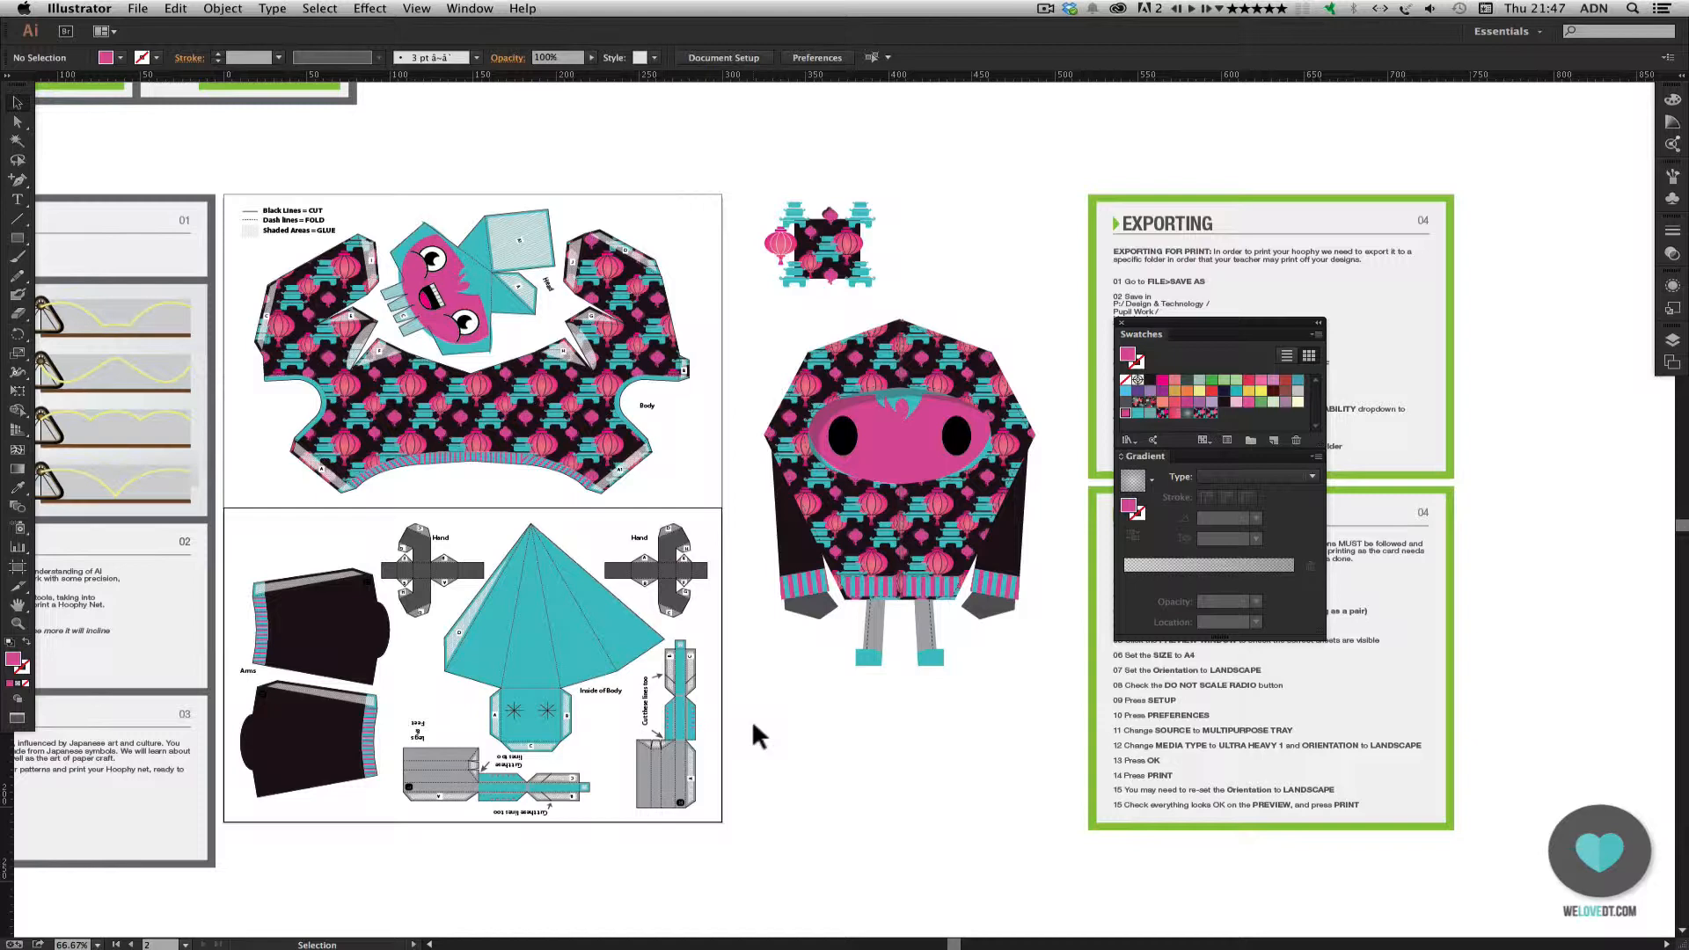
Fill the hands of the character and its net with the near-black swatch
click(827, 603)
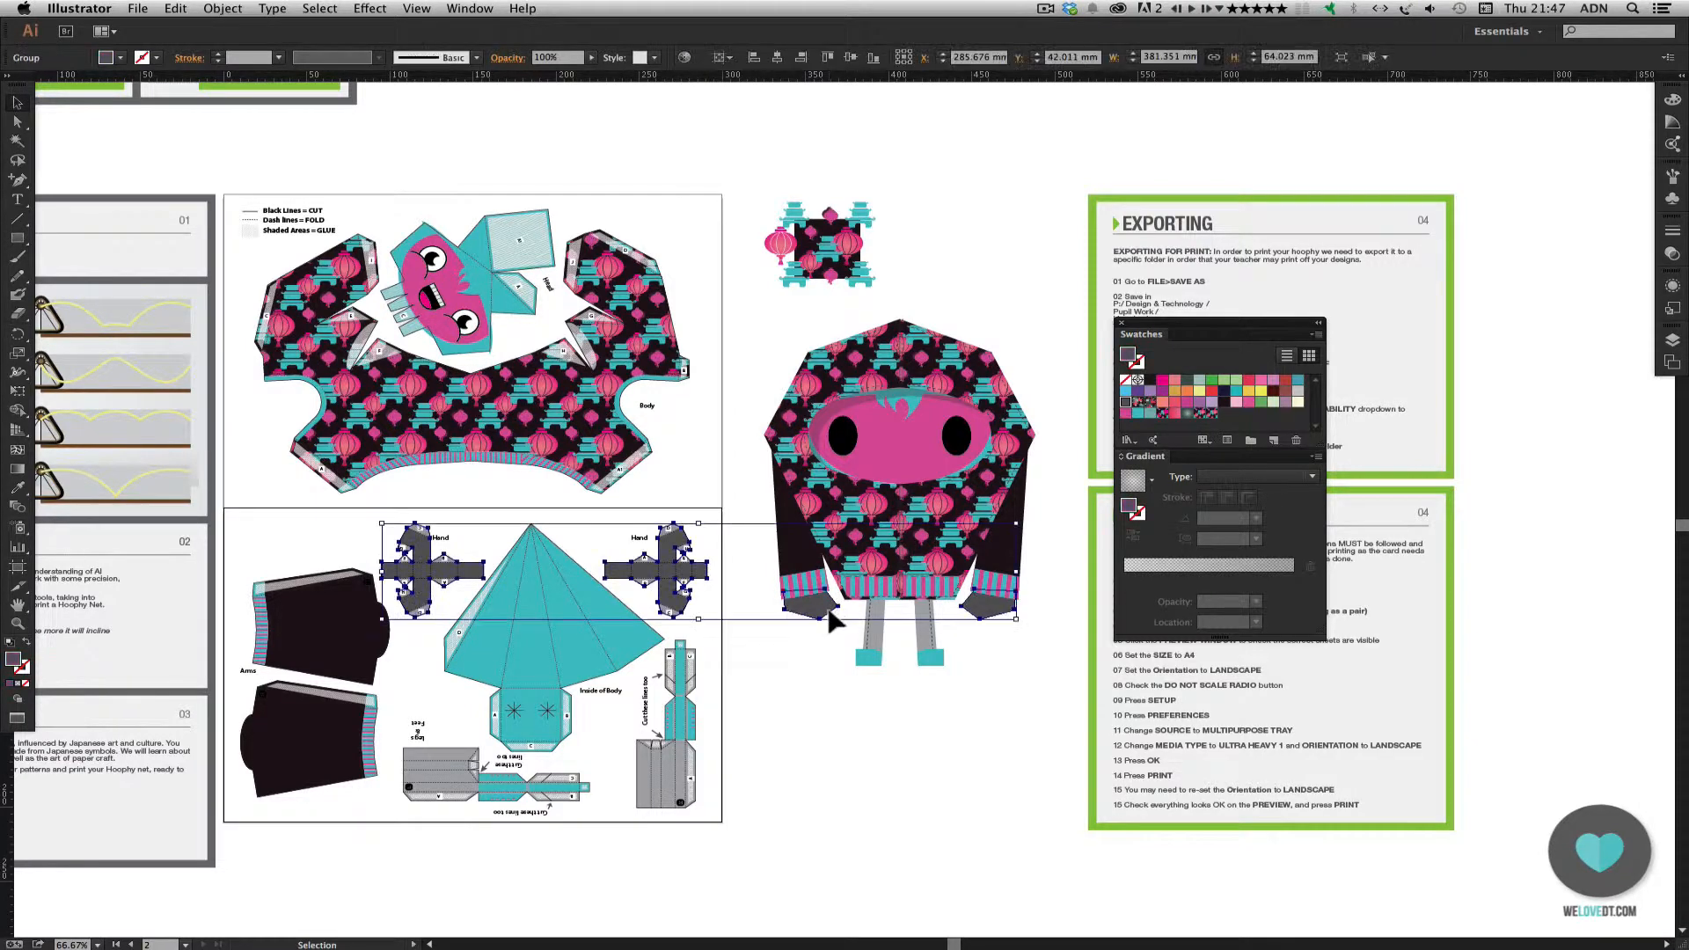
click(820, 640)
click(821, 609)
click(1224, 403)
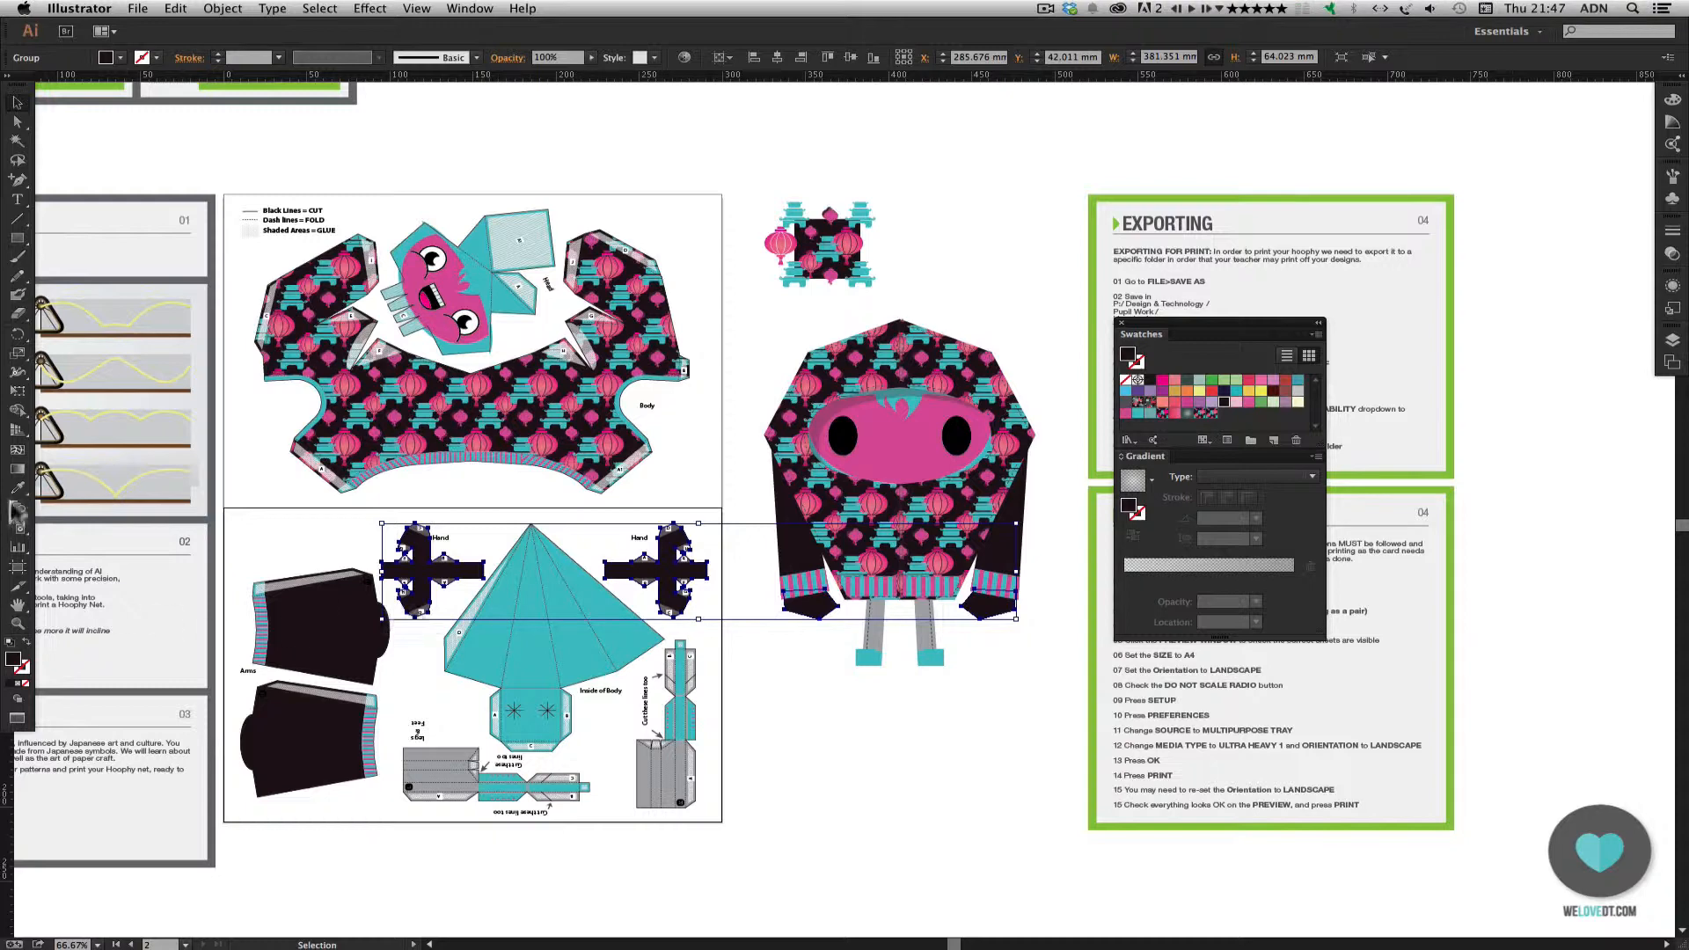
Refill the hands of the character and its net with the pink sampled from the character's face using the Eyedropper
click(17, 487)
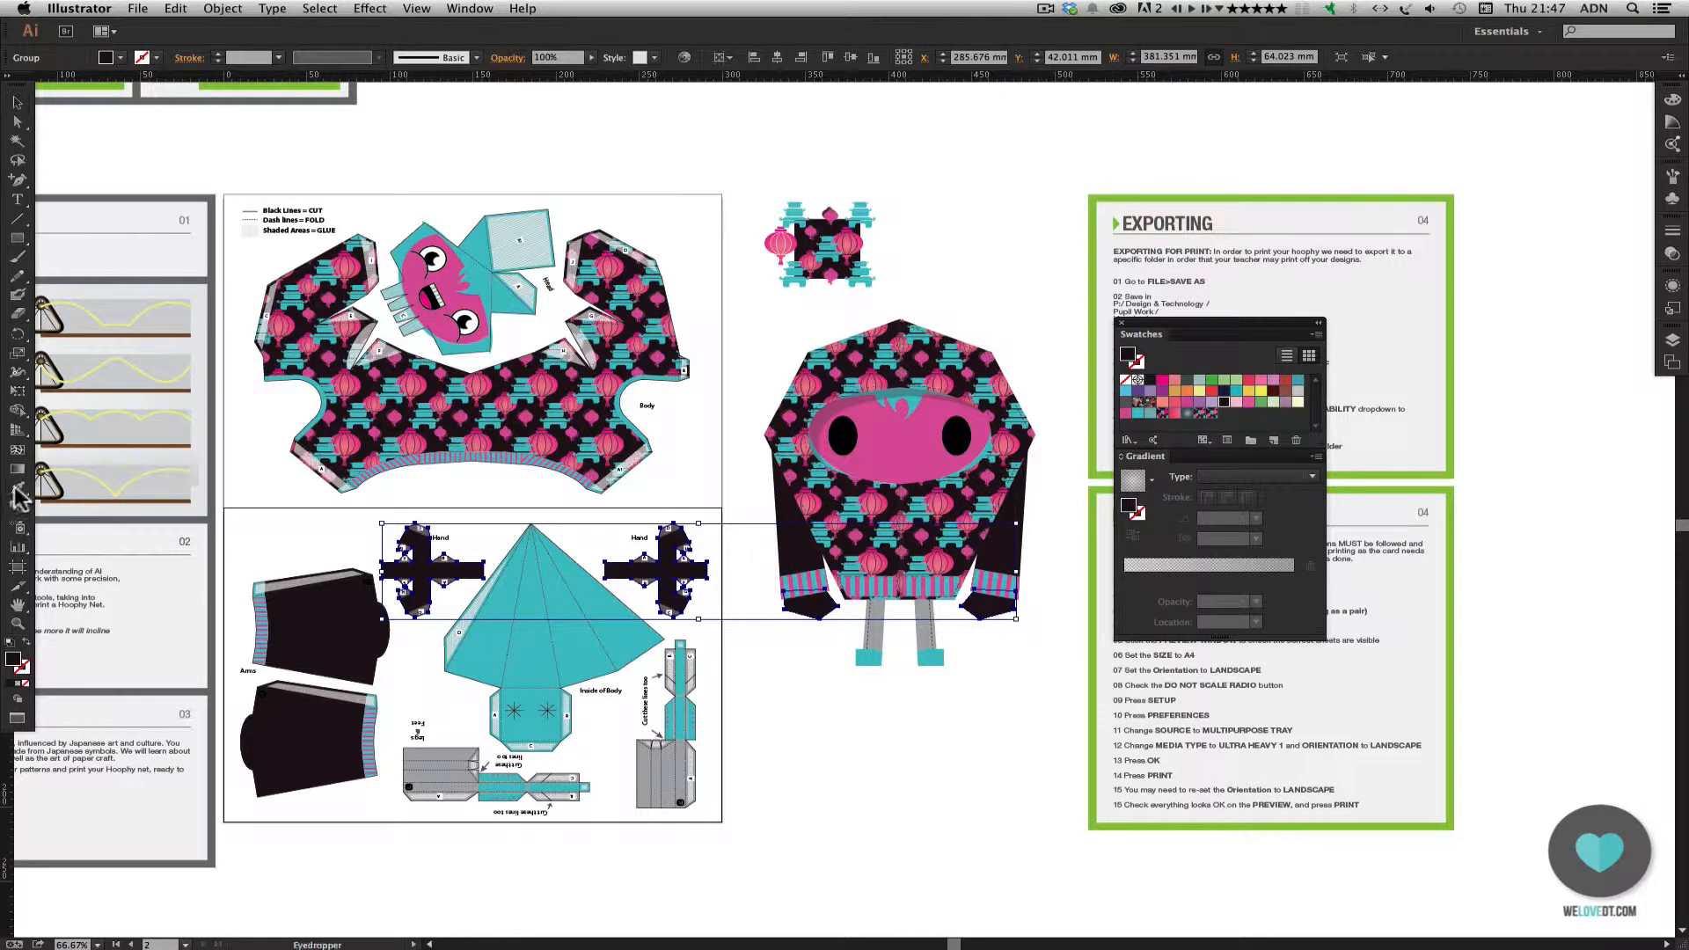
click(898, 448)
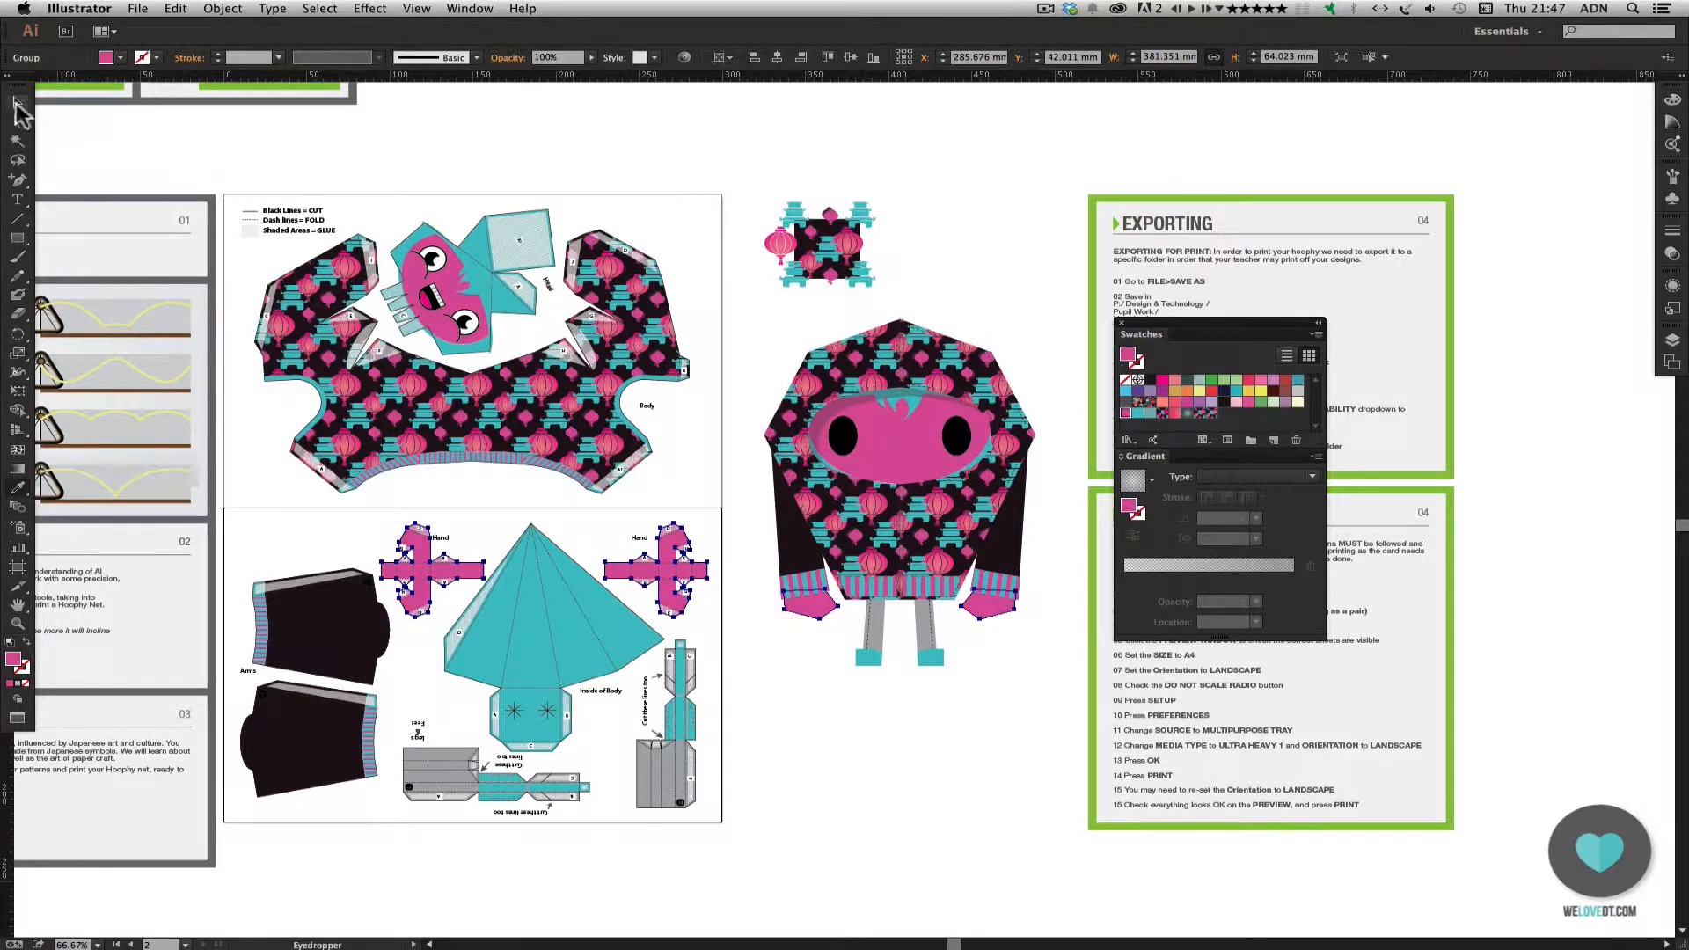
click(16, 102)
click(140, 150)
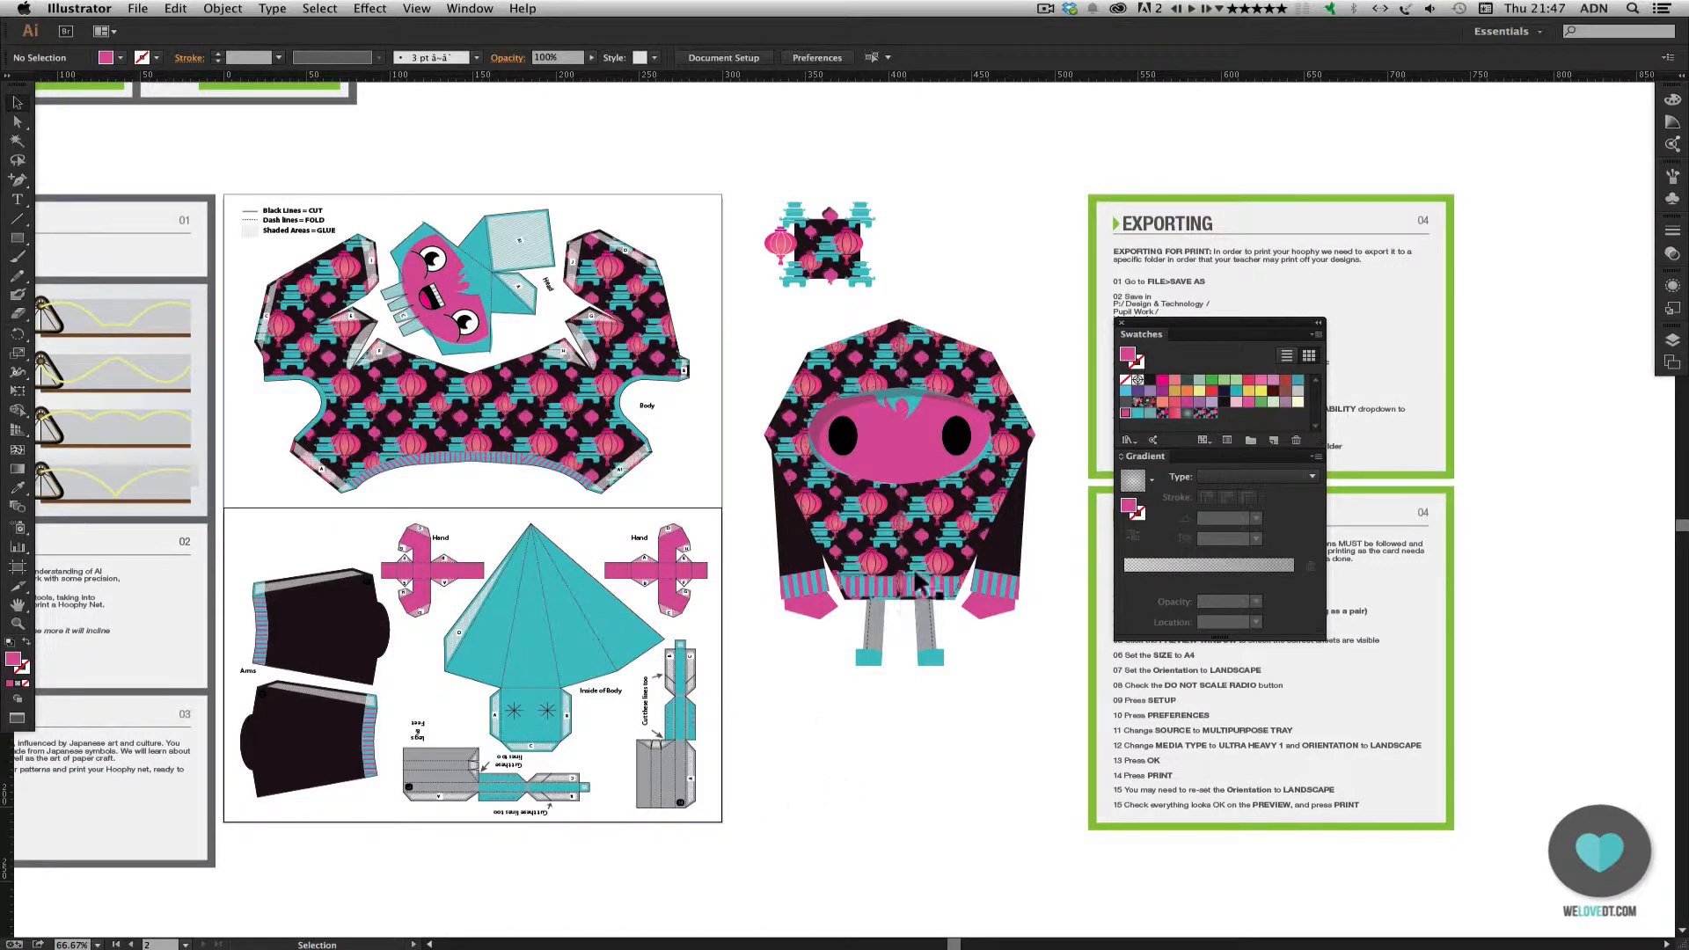
Fill the grey legs of the character and its net with the near-black colour sampled from the character's arm
click(879, 619)
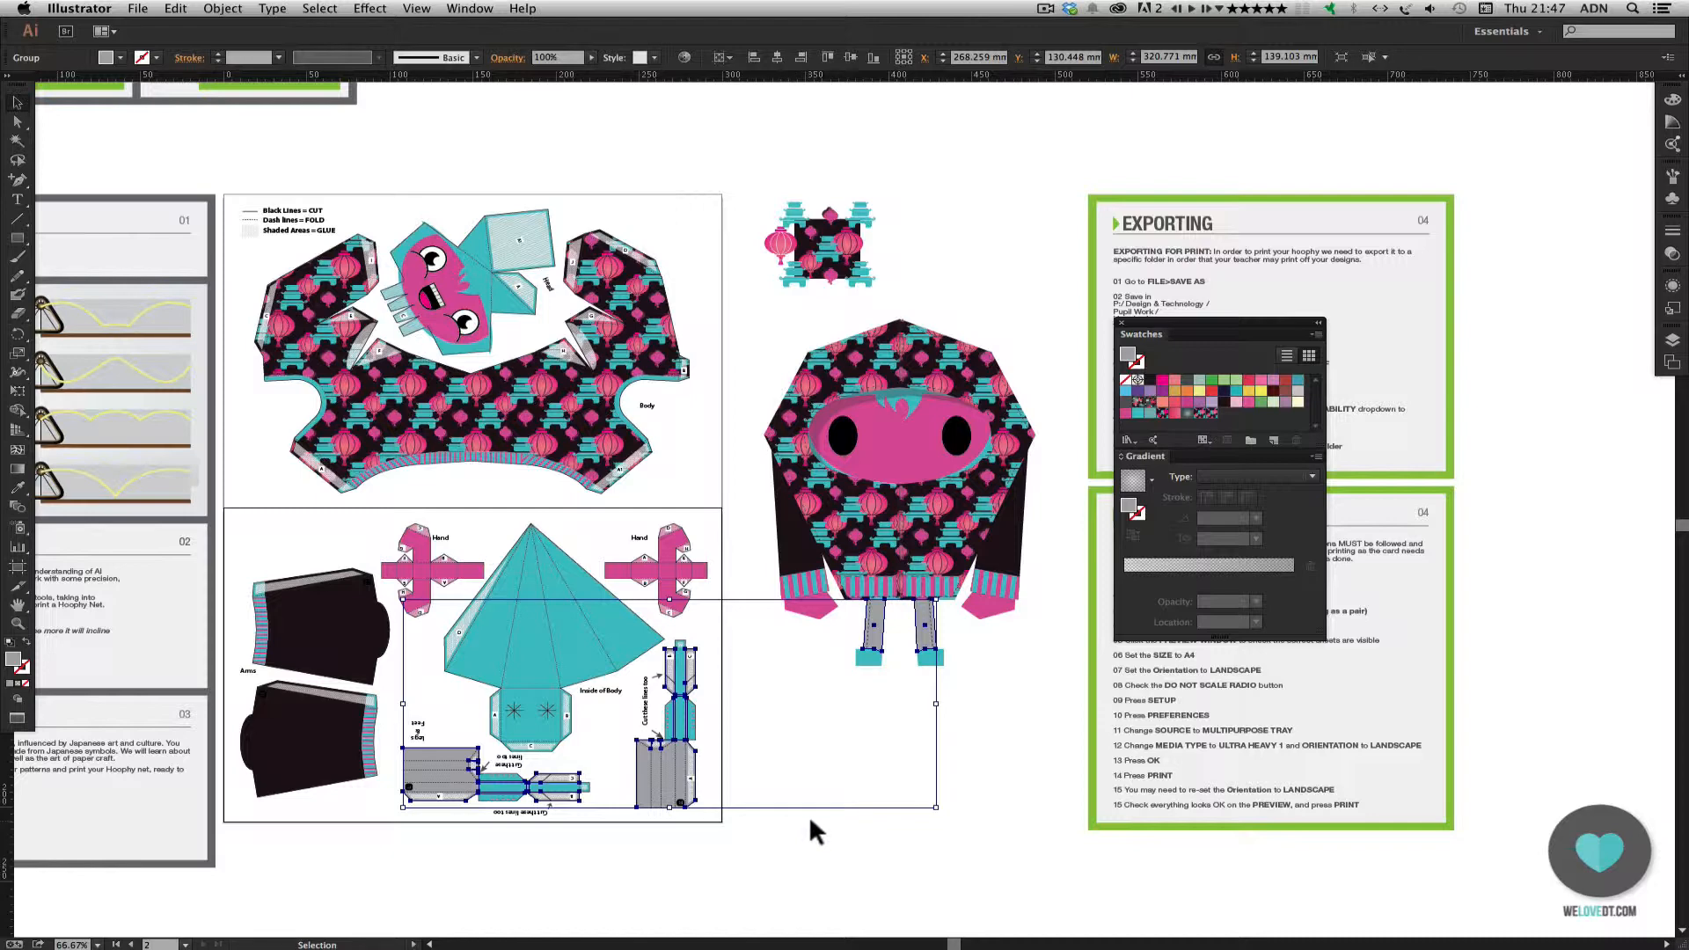
click(18, 486)
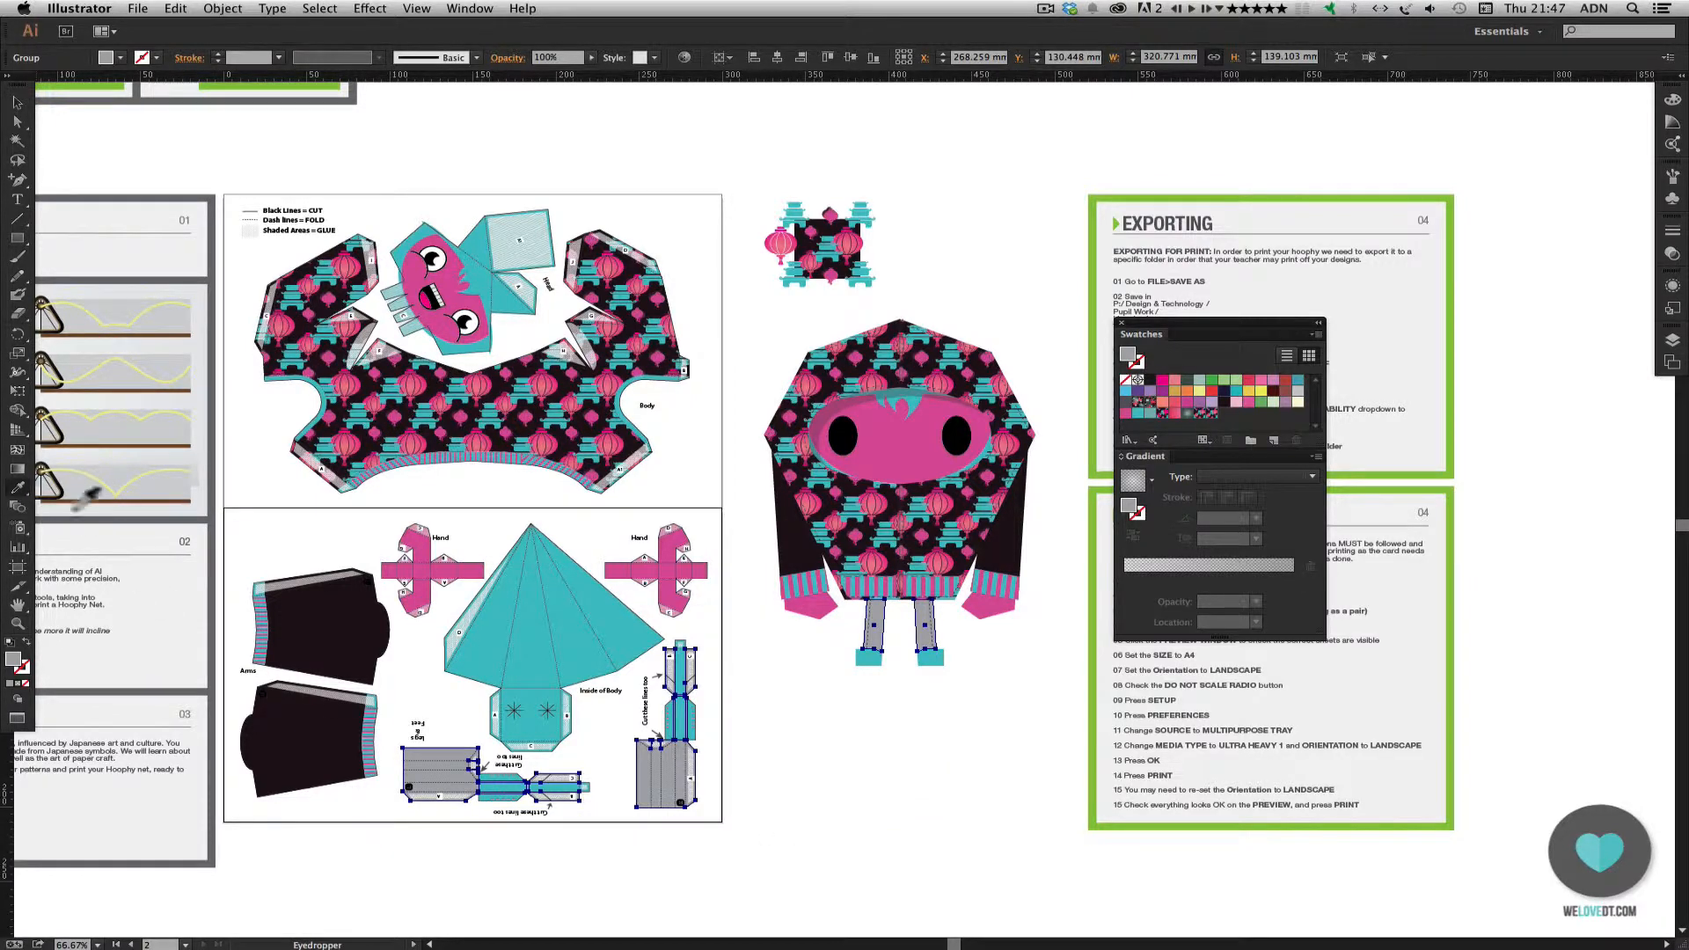
click(792, 541)
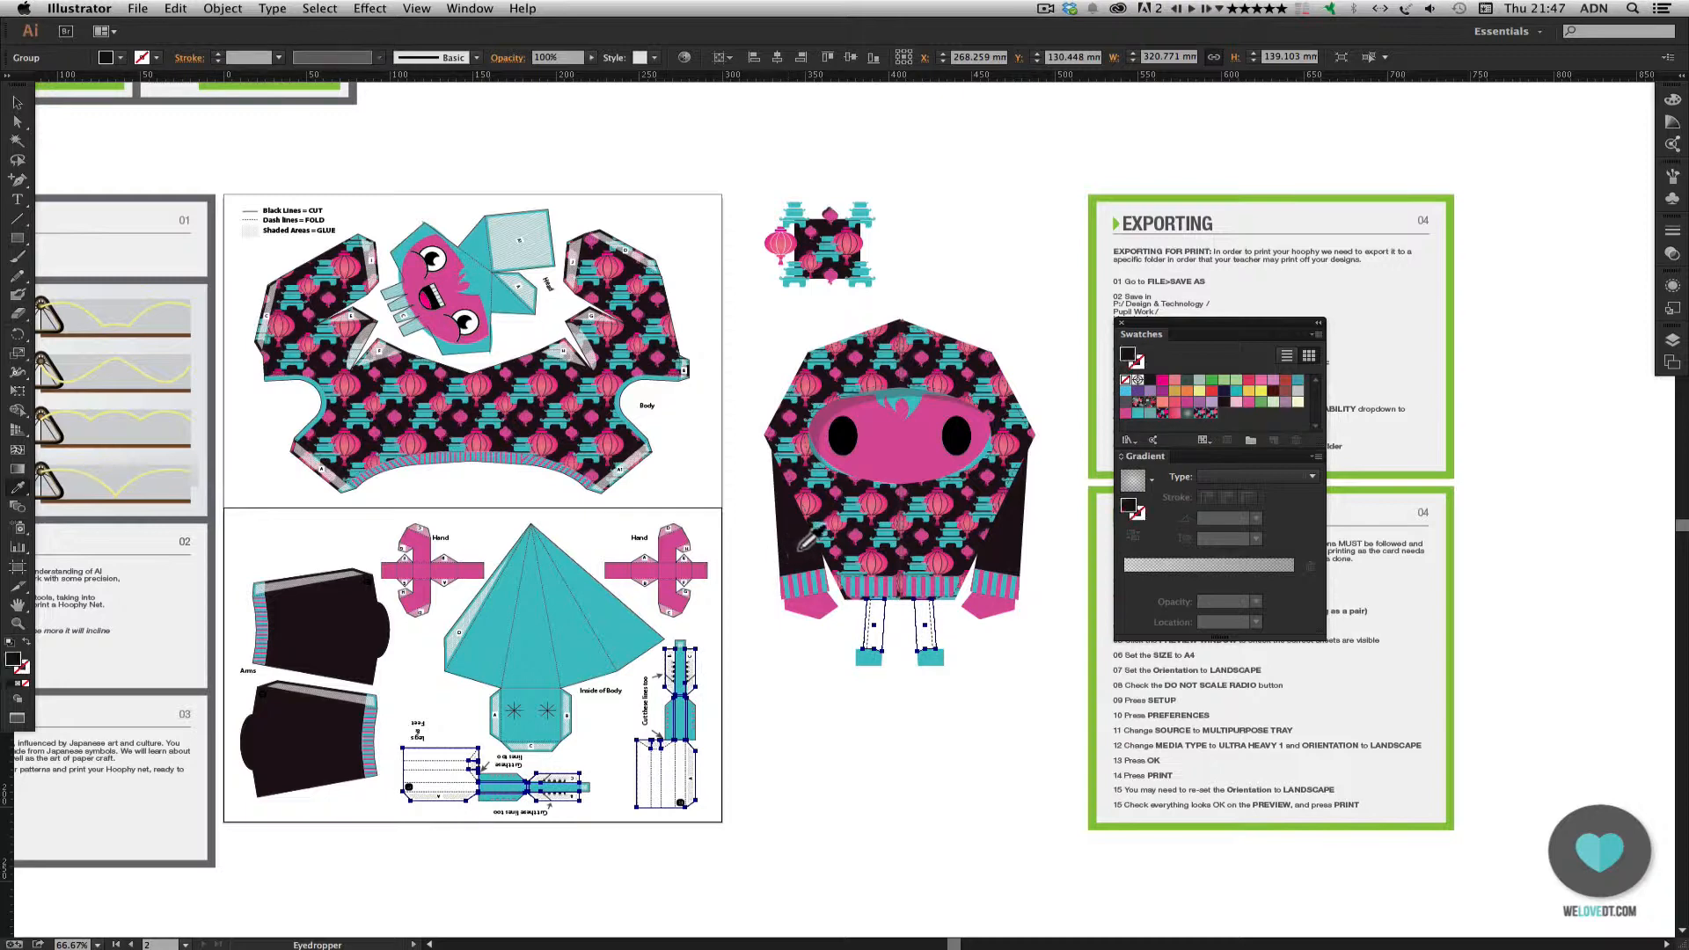
click(802, 549)
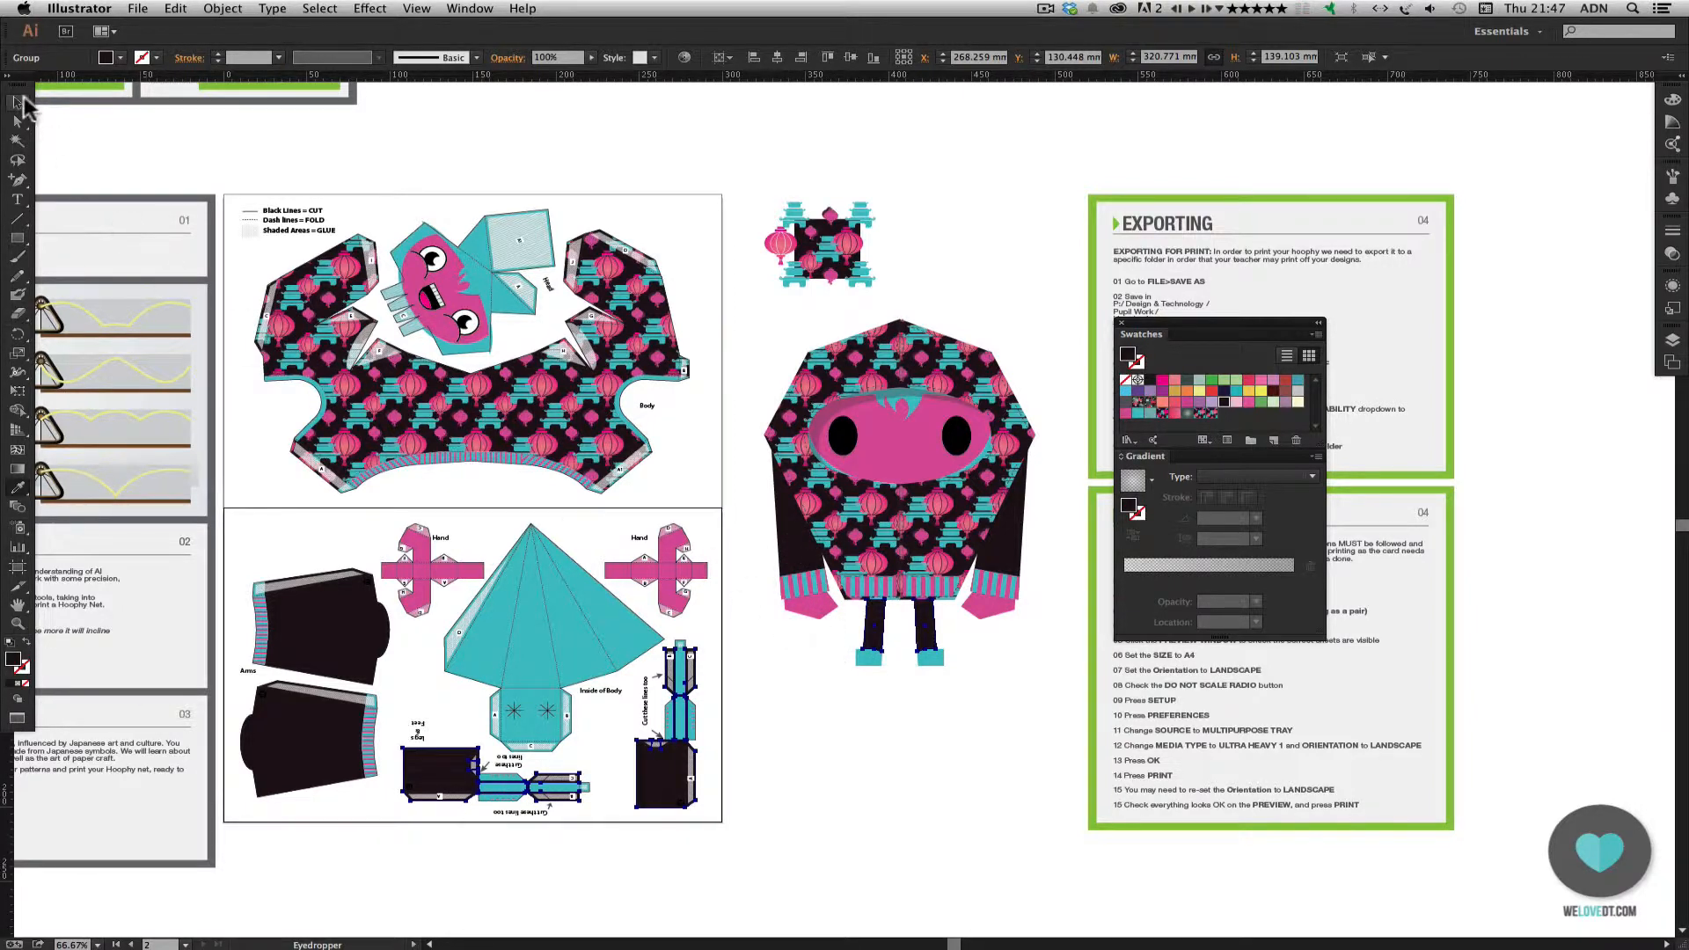
click(18, 102)
click(528, 189)
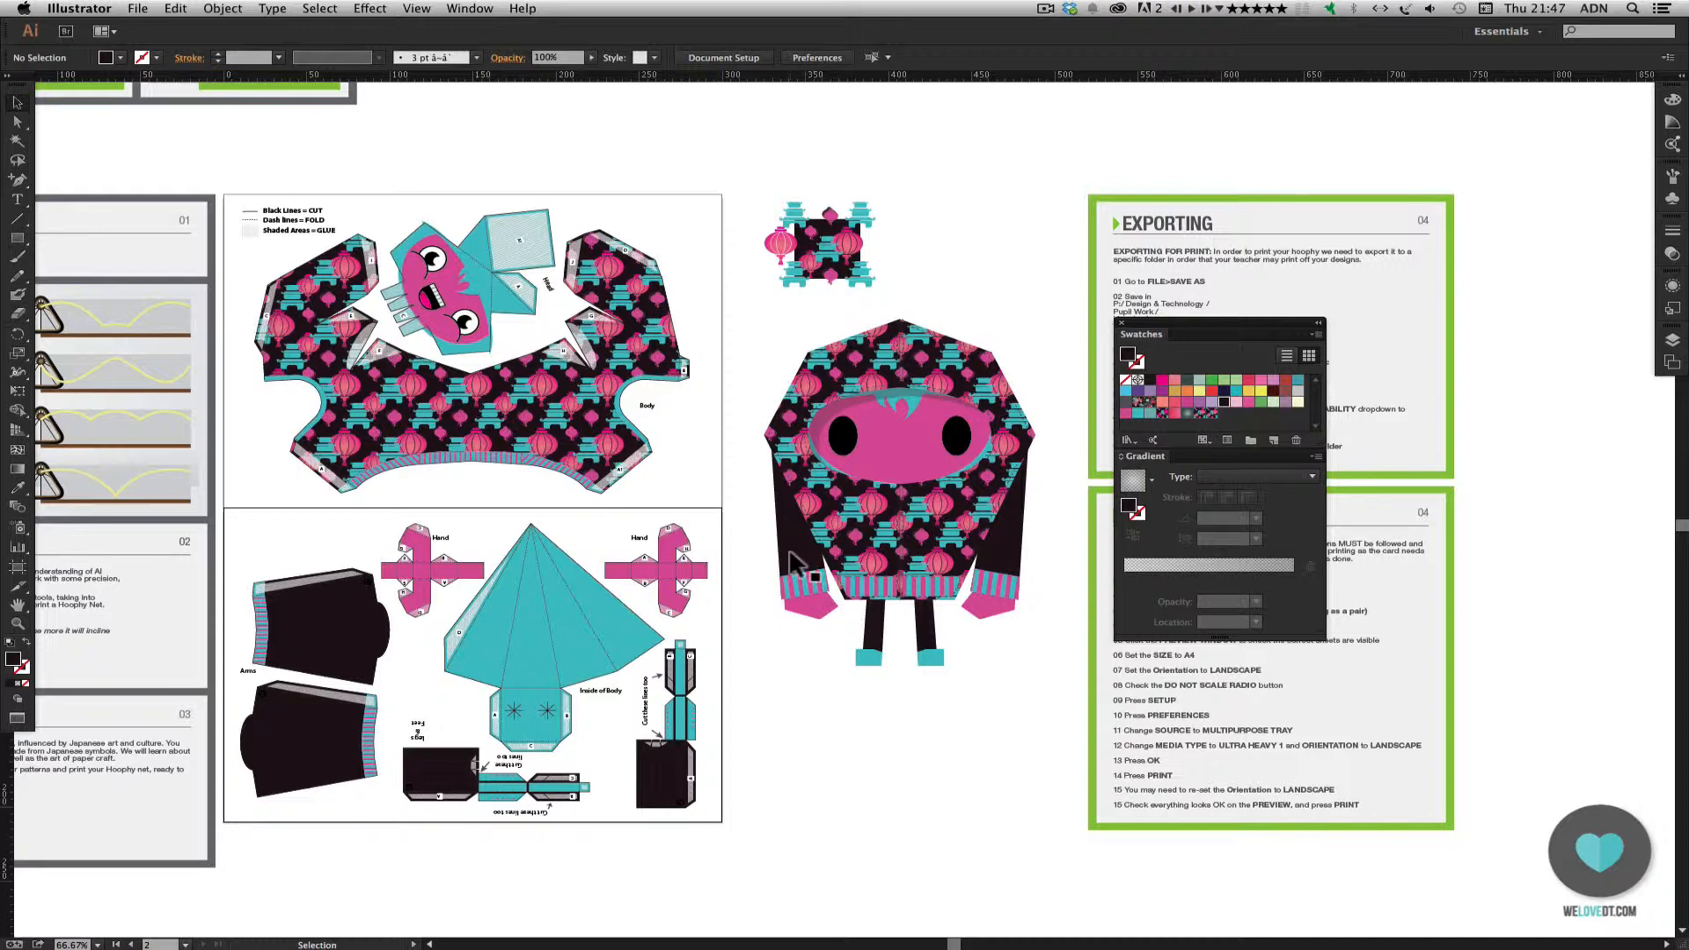
Examine the cut lines, fold lines and shaded glue areas on the legs and feet net up close, then view the whole design
click(16, 623)
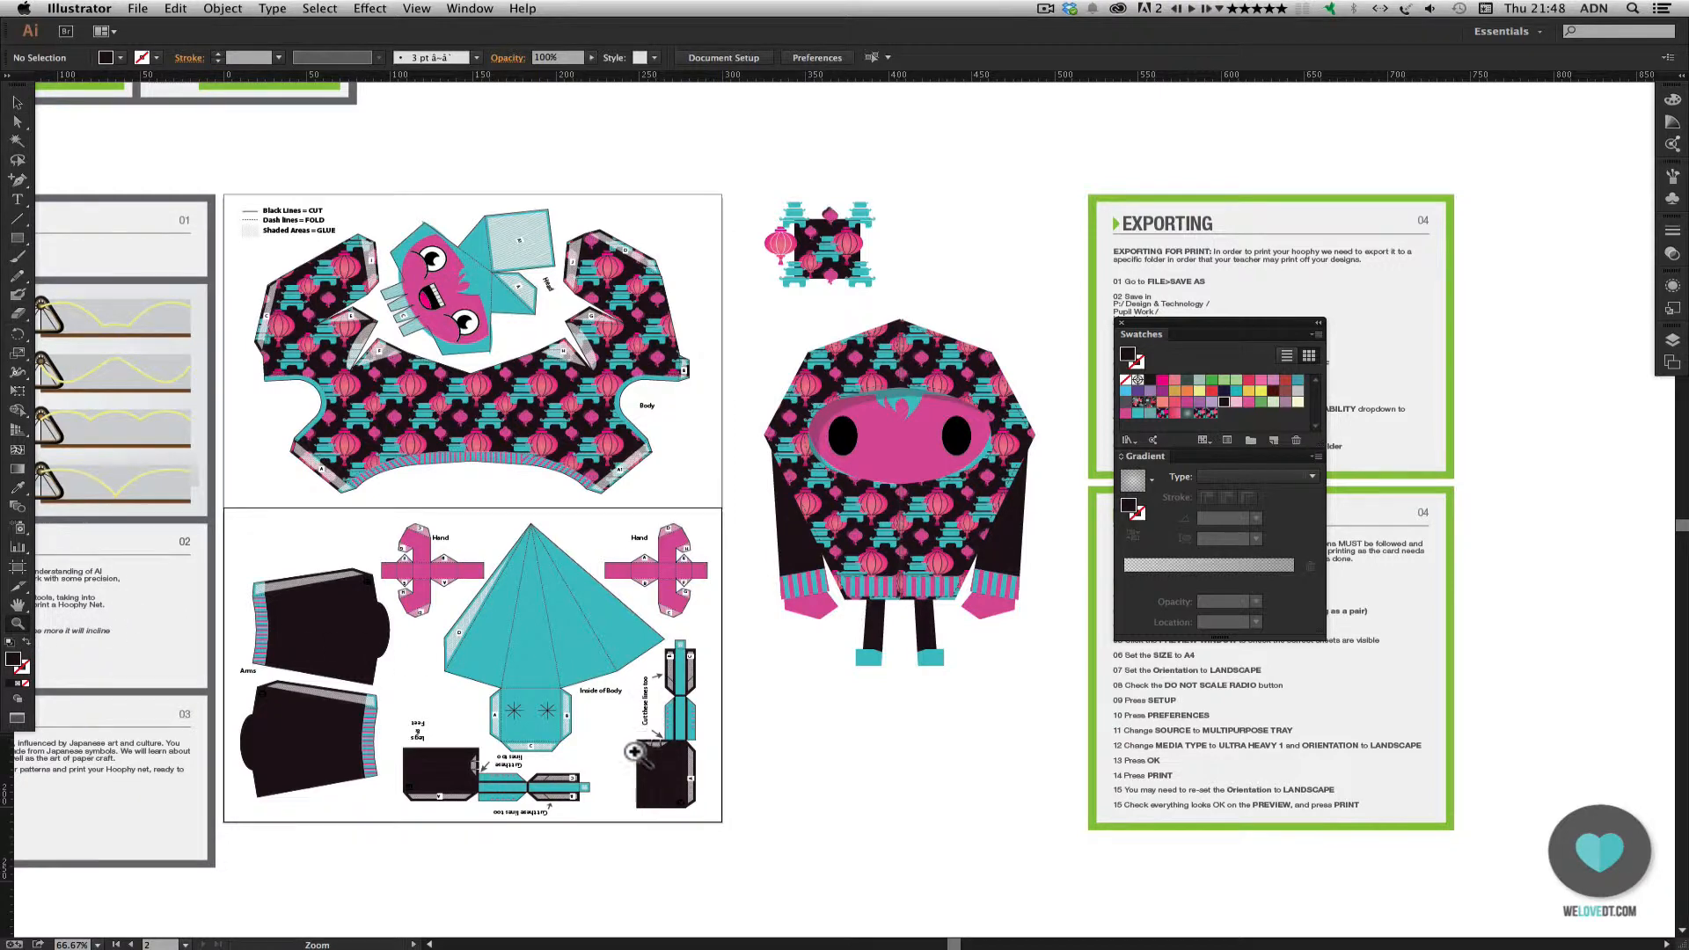
drag(626, 729, 709, 784)
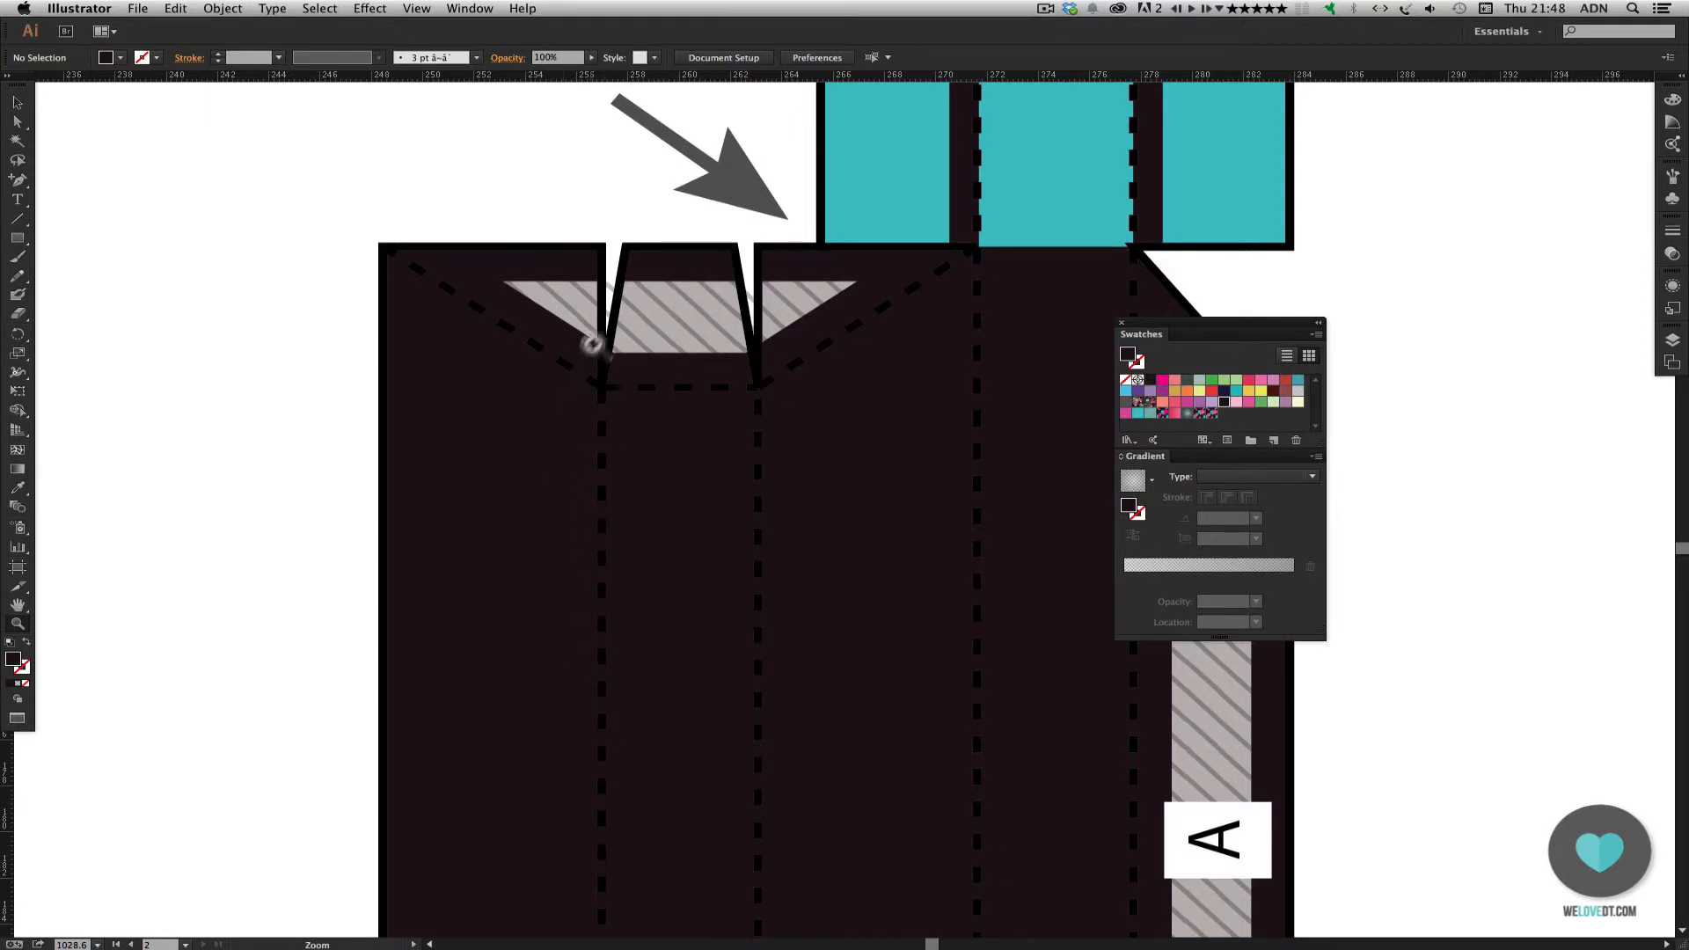
alt+click(899, 572)
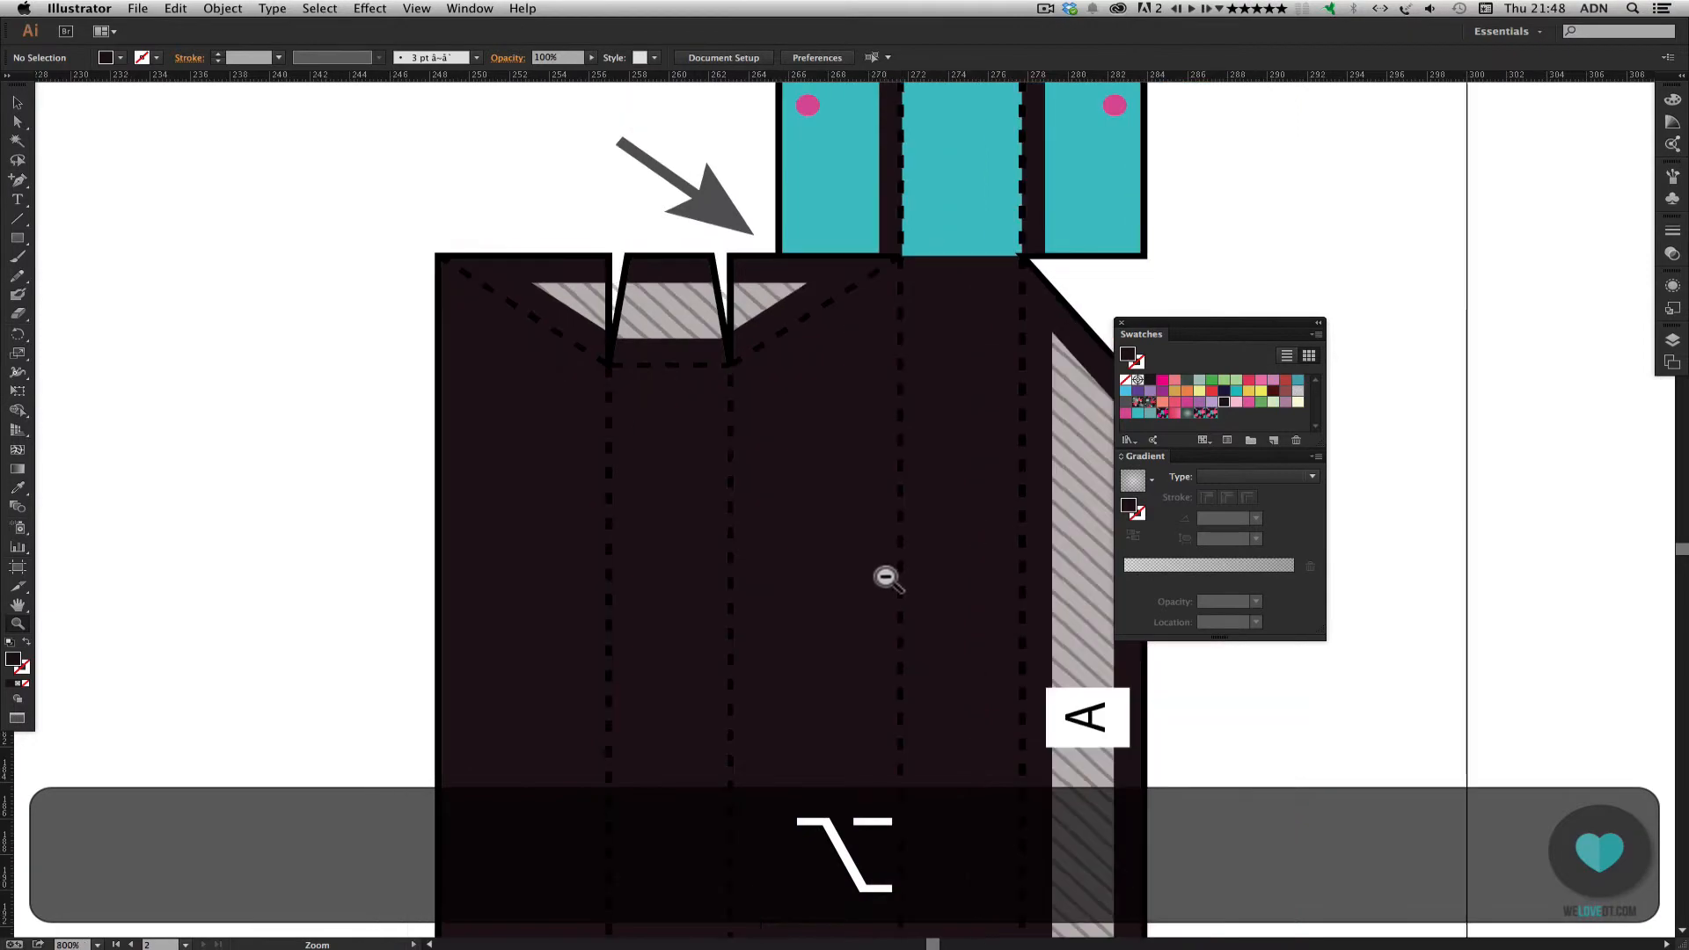
alt+click(884, 573)
alt+click(829, 542)
alt+click(800, 498)
alt+click(797, 498)
alt+click(792, 498)
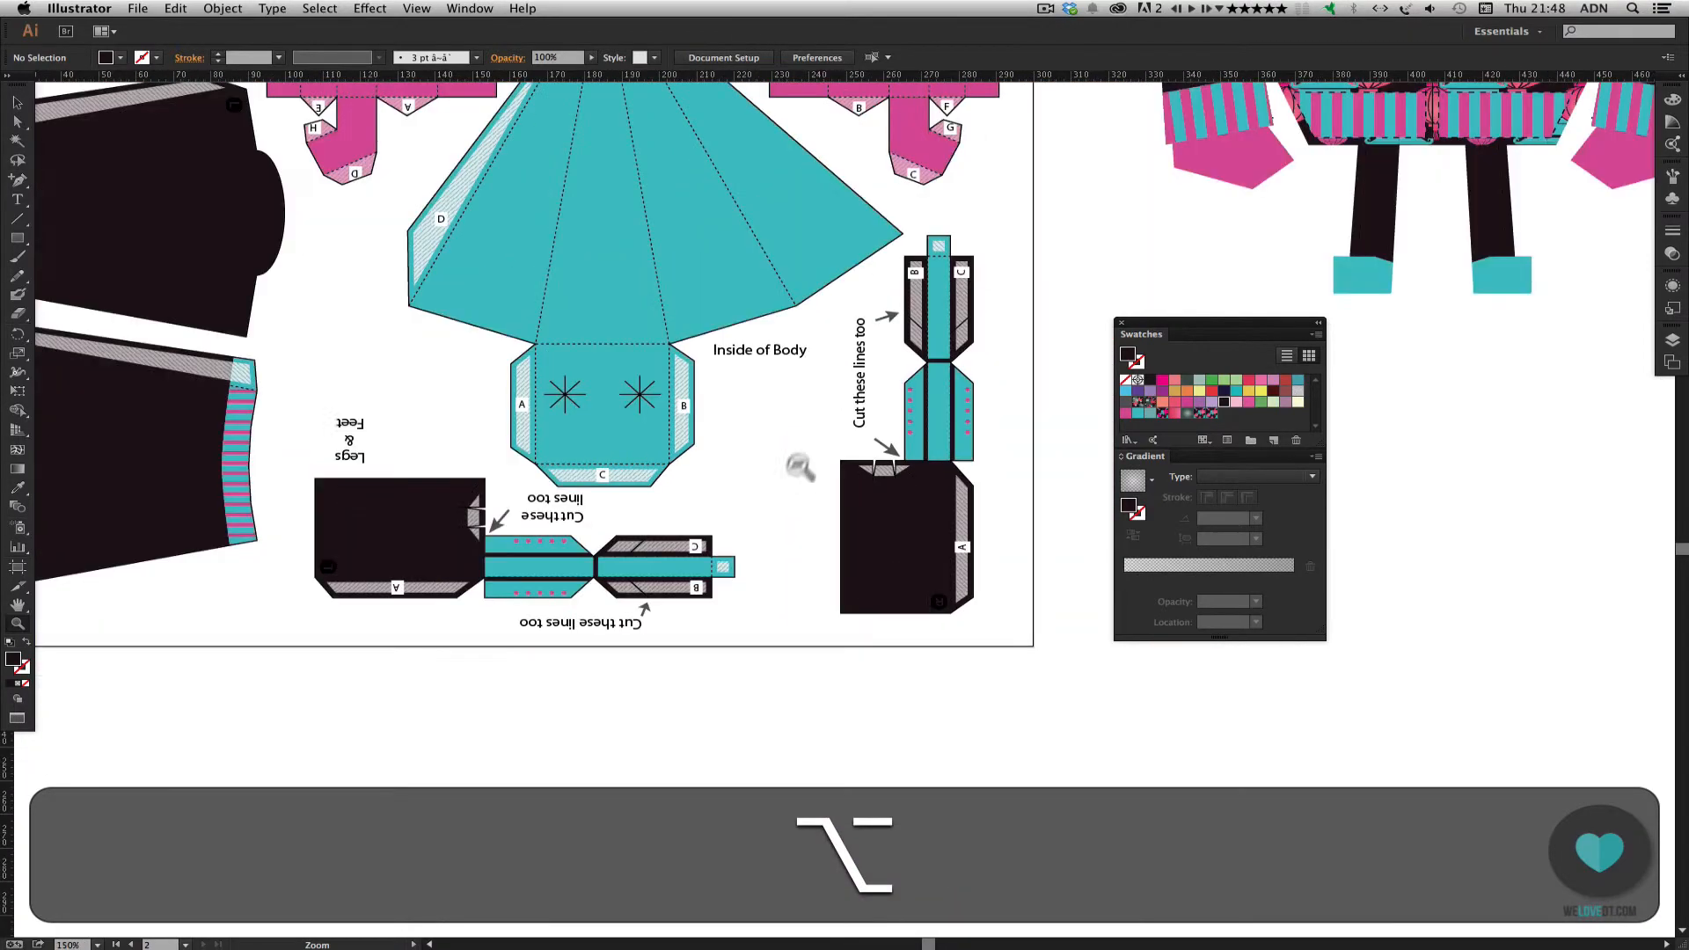
alt+click(827, 429)
alt+click(824, 428)
drag(875, 410, 668, 574)
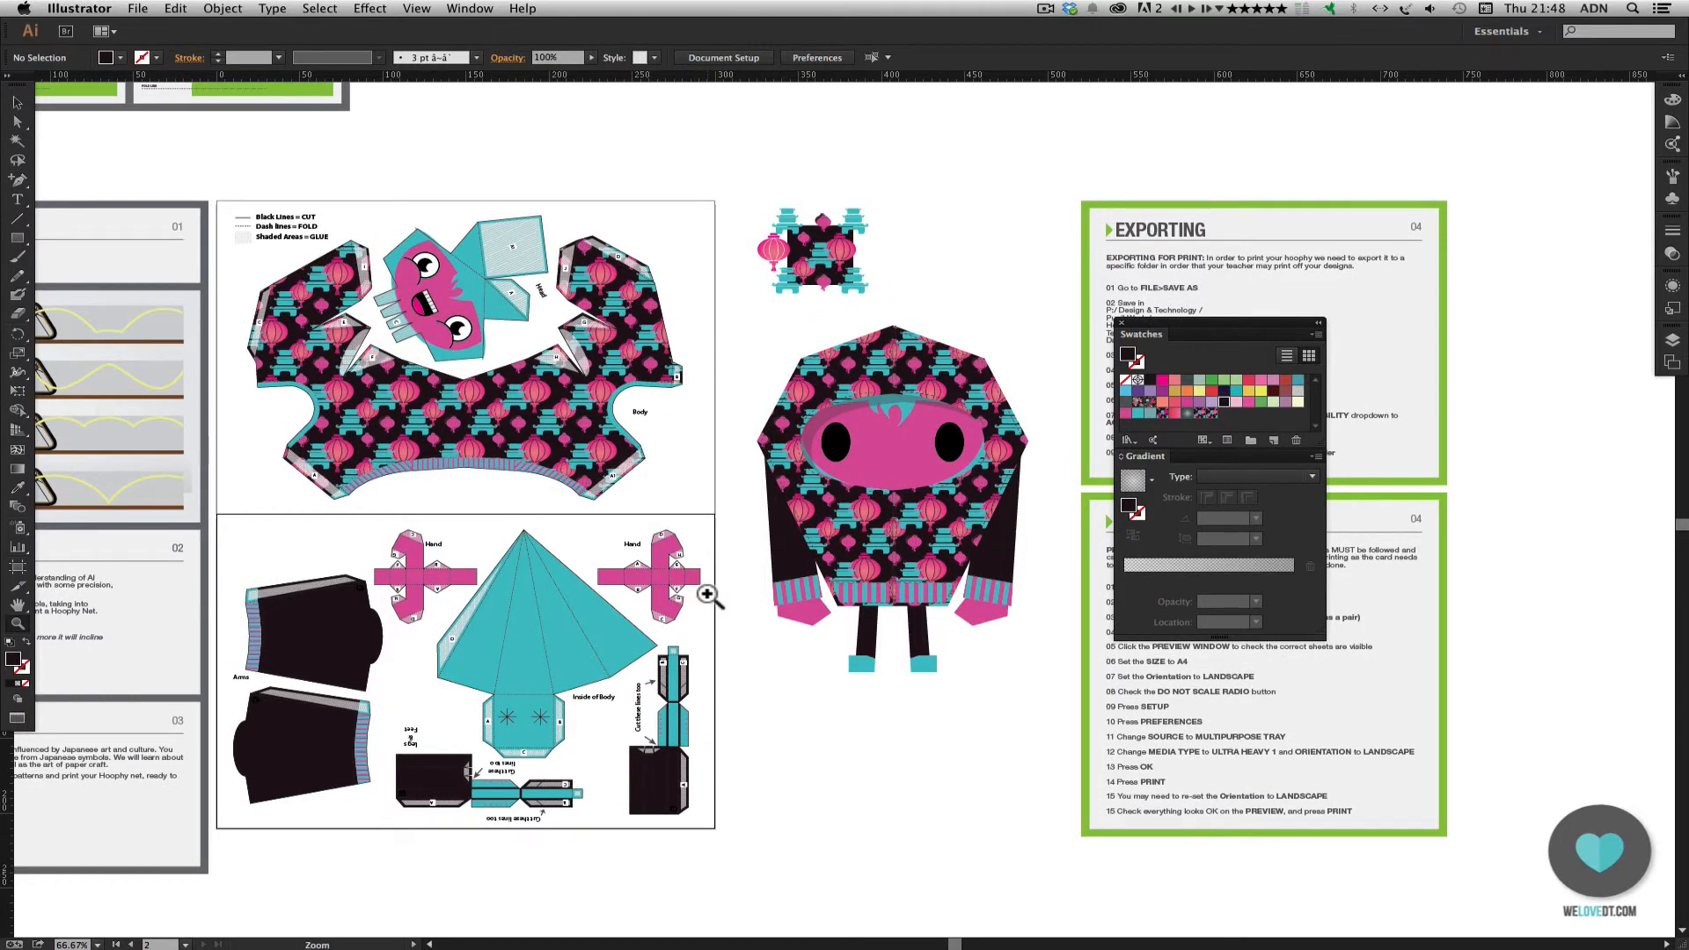
click(1045, 8)
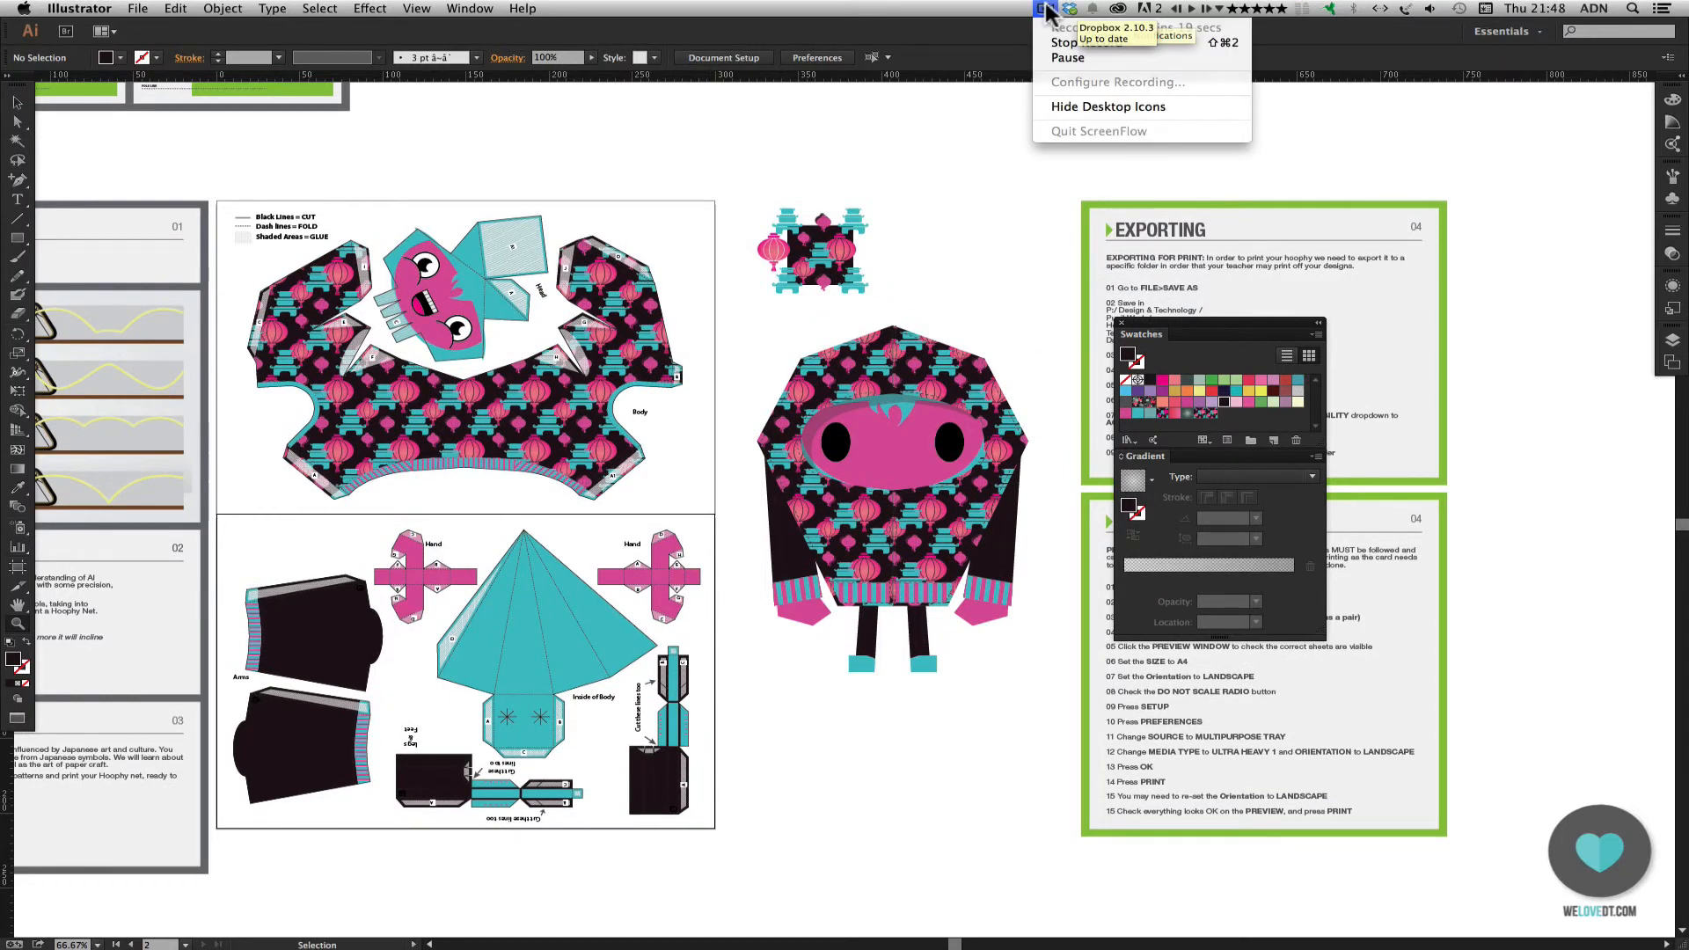